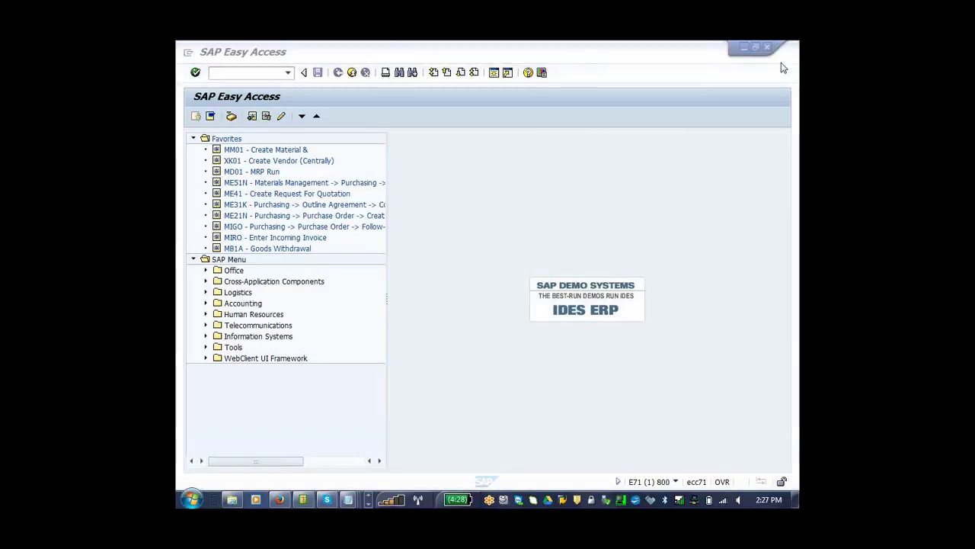
Start transaction FB70 to enter a customer invoice in company code 1000.
click(240, 72)
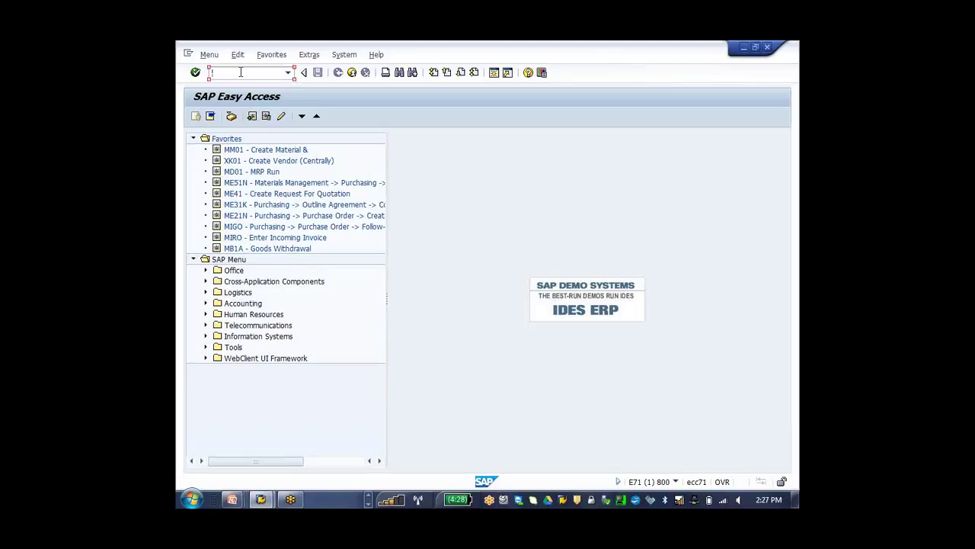
text(fb70)
key(Return)
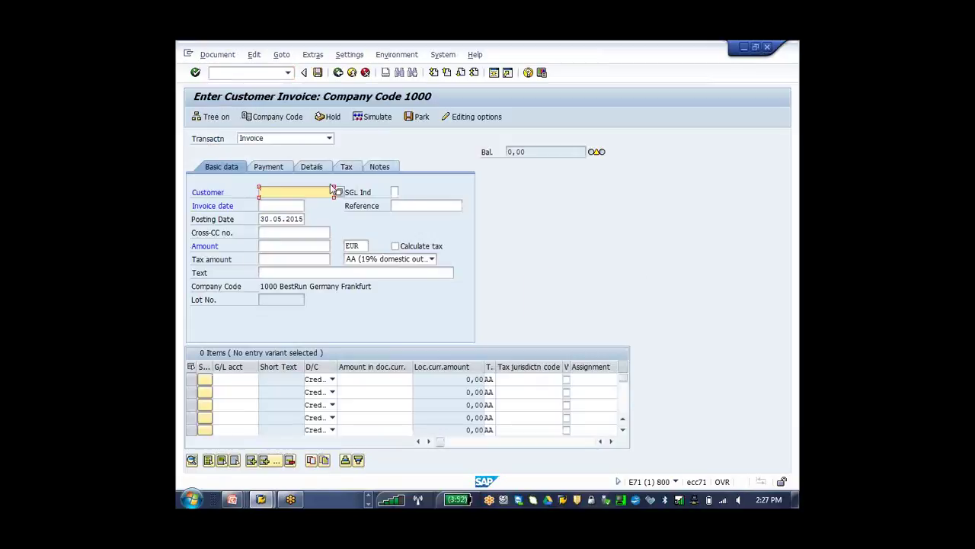
Enter customer 1000, invoice date 30.05.2015 and G/L account 800000 on the first item.
text(1000)
click(291, 206)
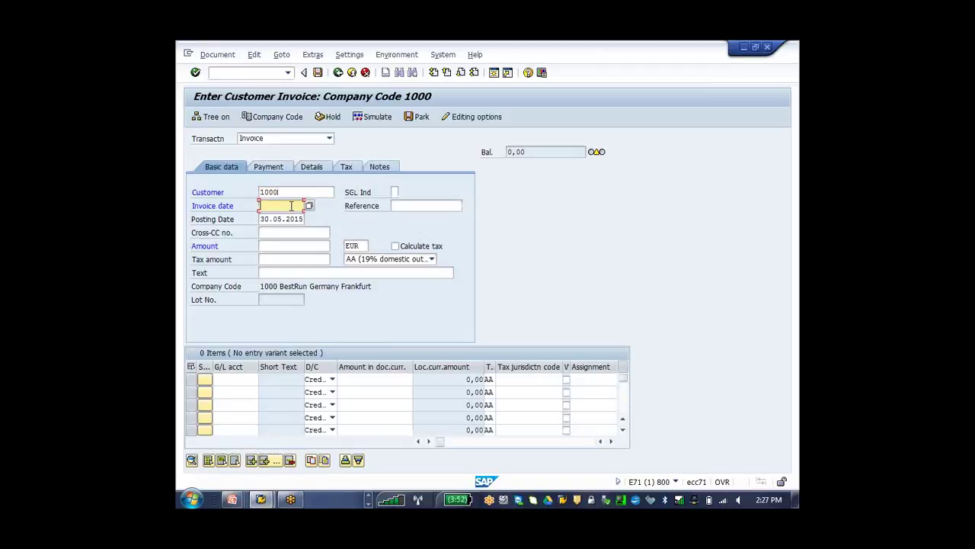
click(291, 206)
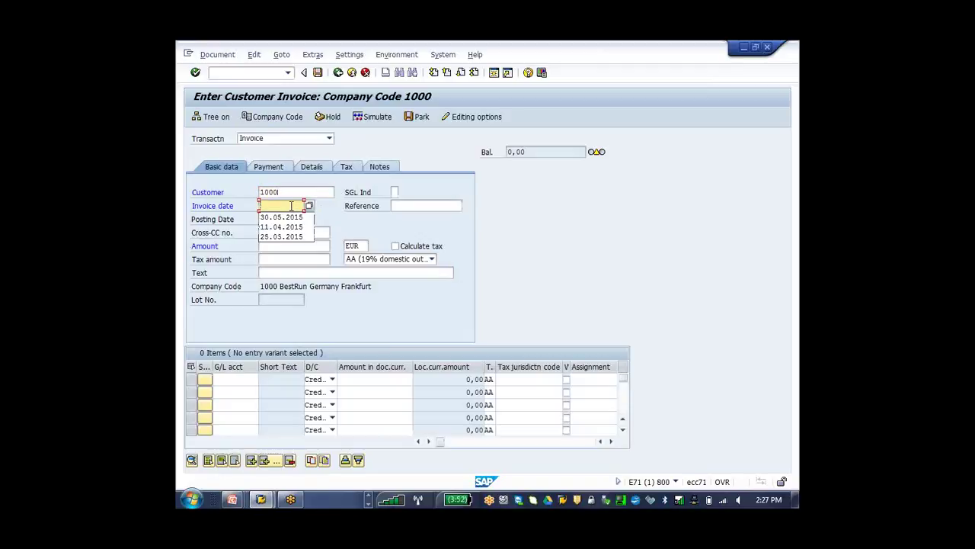
click(286, 219)
click(230, 379)
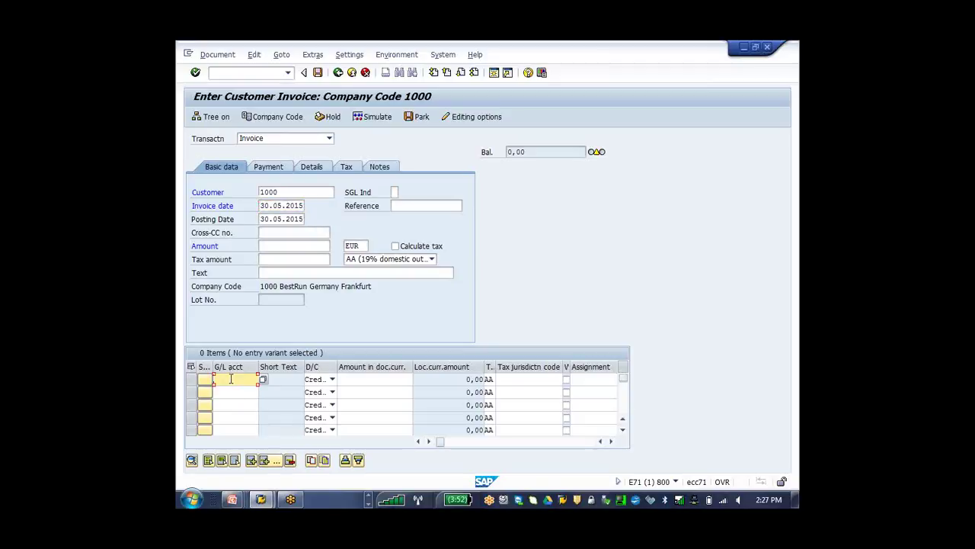
click(230, 379)
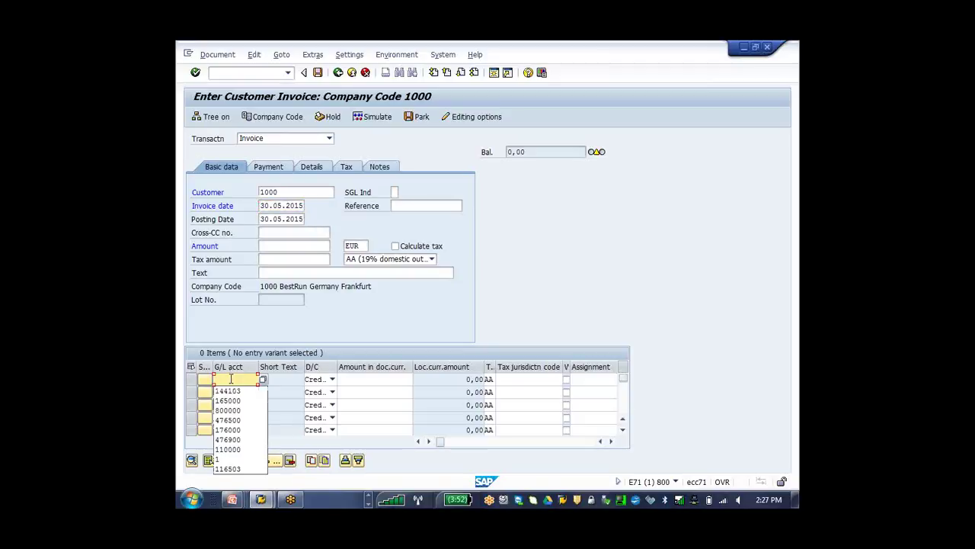
text(8)
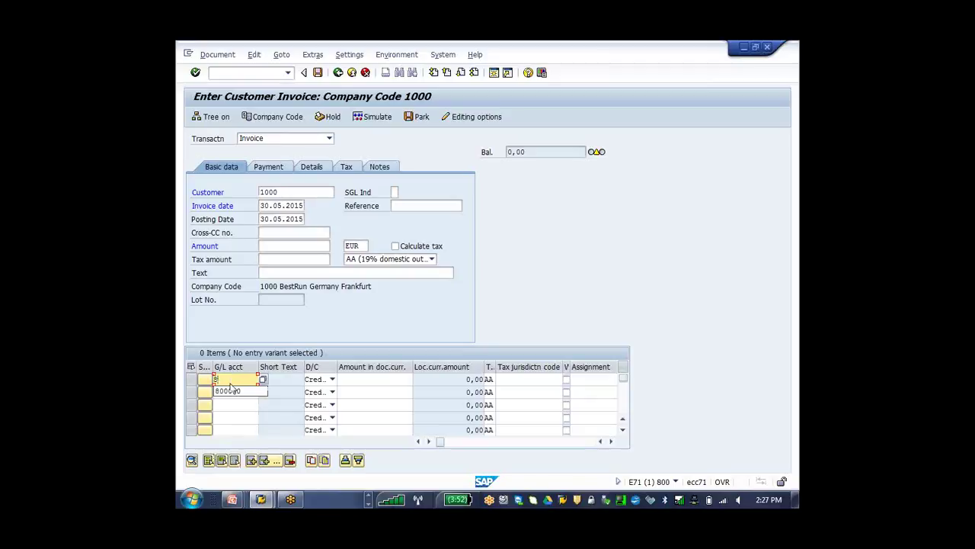
click(232, 391)
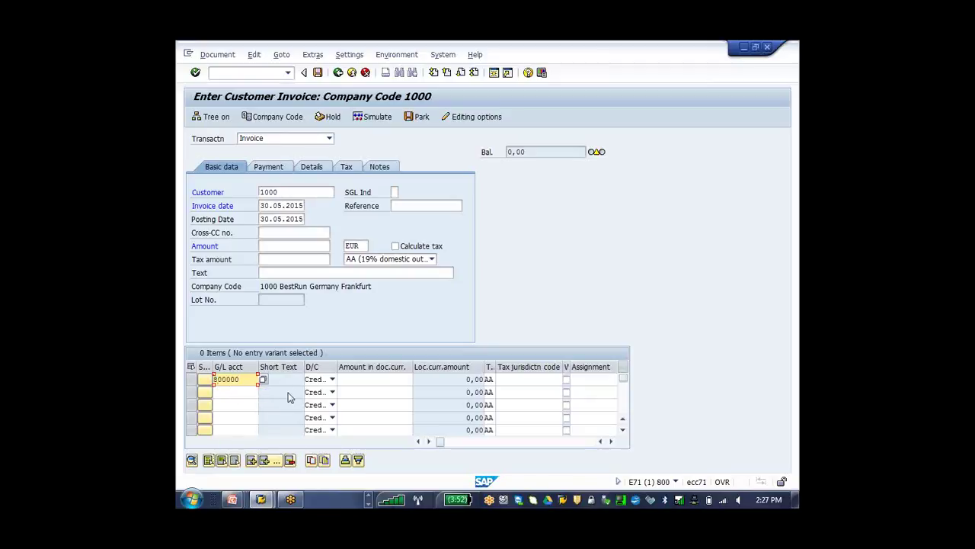
Give the item an amount and tax code A1, set header amount 999, and confirm.
double_click(288, 193)
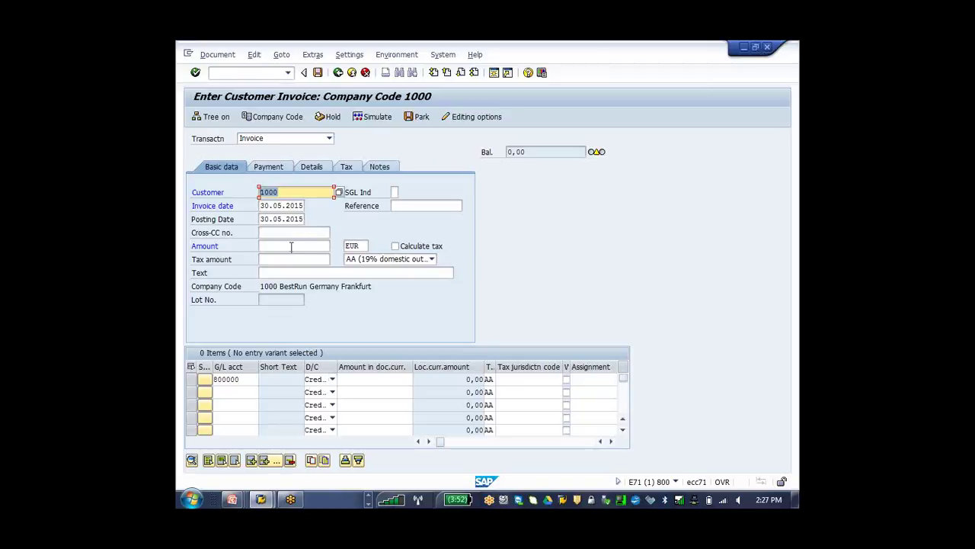
click(372, 380)
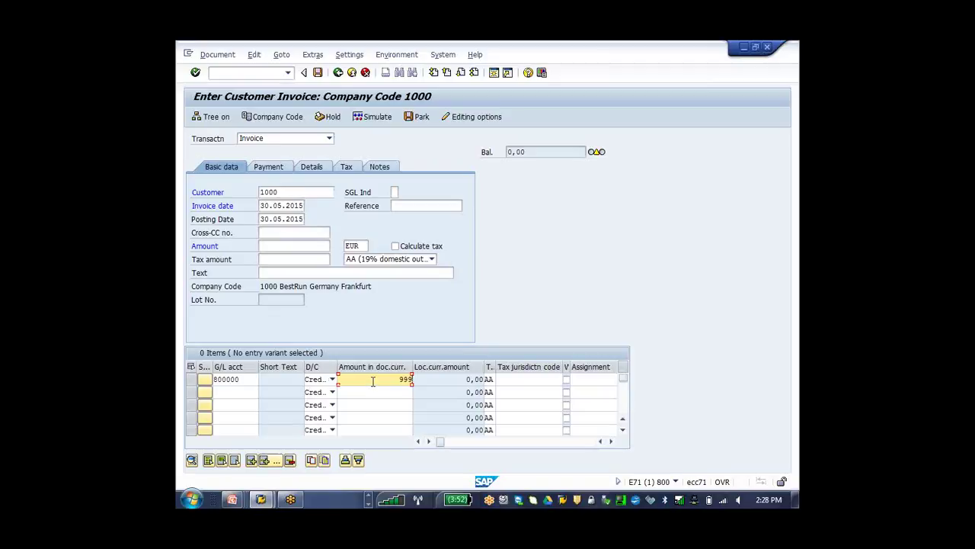
click(491, 379)
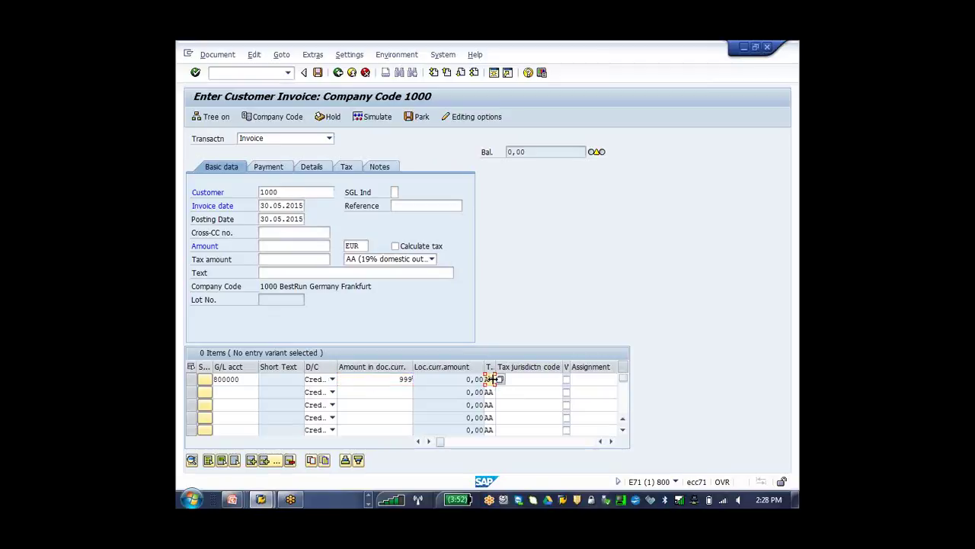
key(Down)
text(A1)
click(296, 246)
text(999)
key(Return)
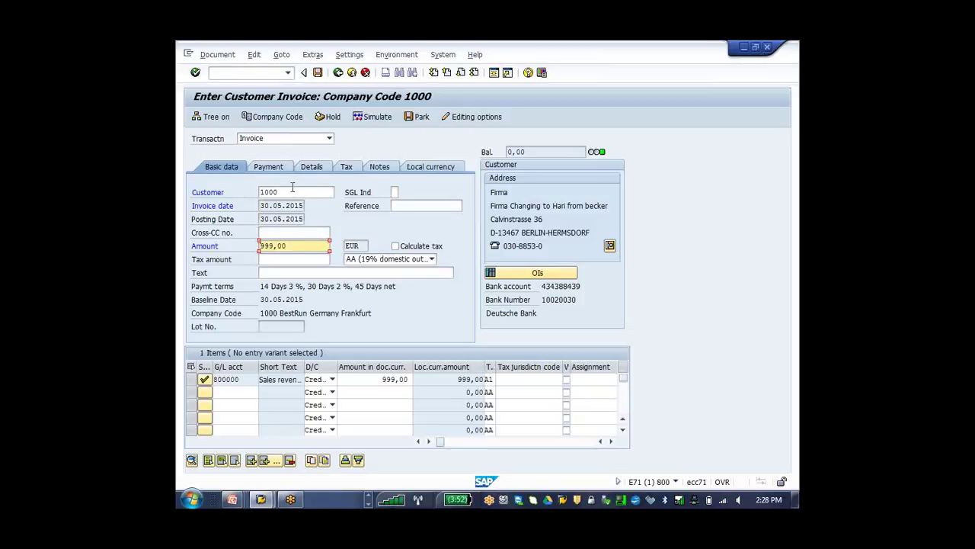
Delete the AA tax line, calculate 130,31 EUR tax under A1, and view local-currency amounts.
click(343, 171)
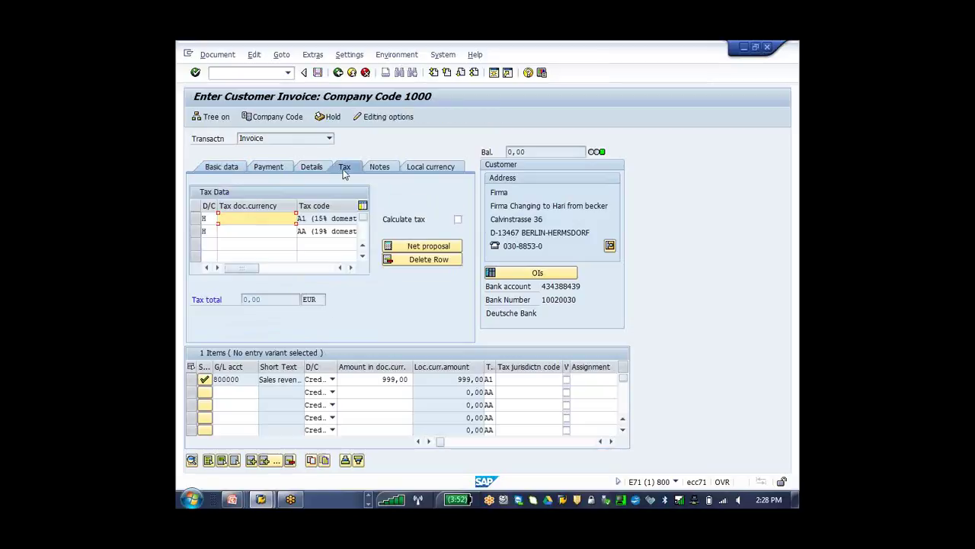
click(205, 231)
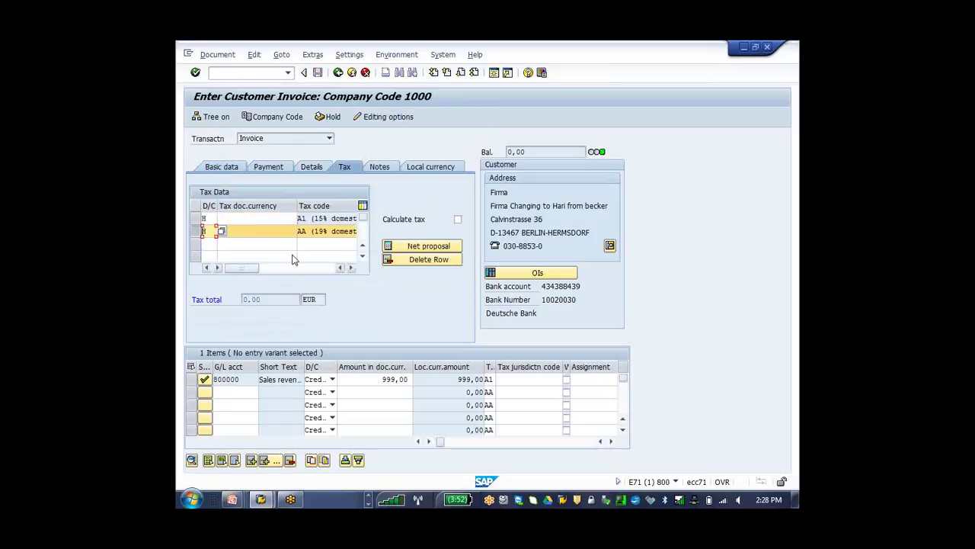
click(428, 259)
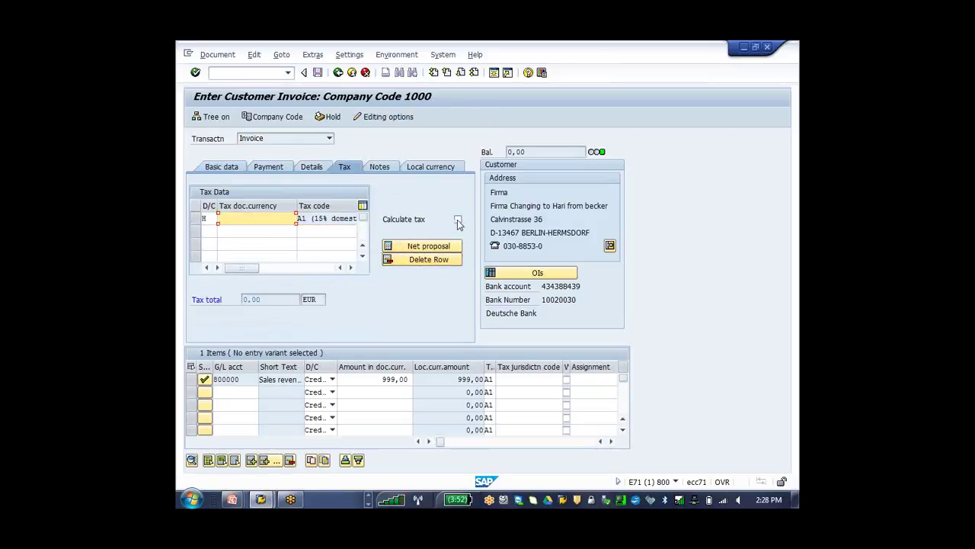
click(457, 220)
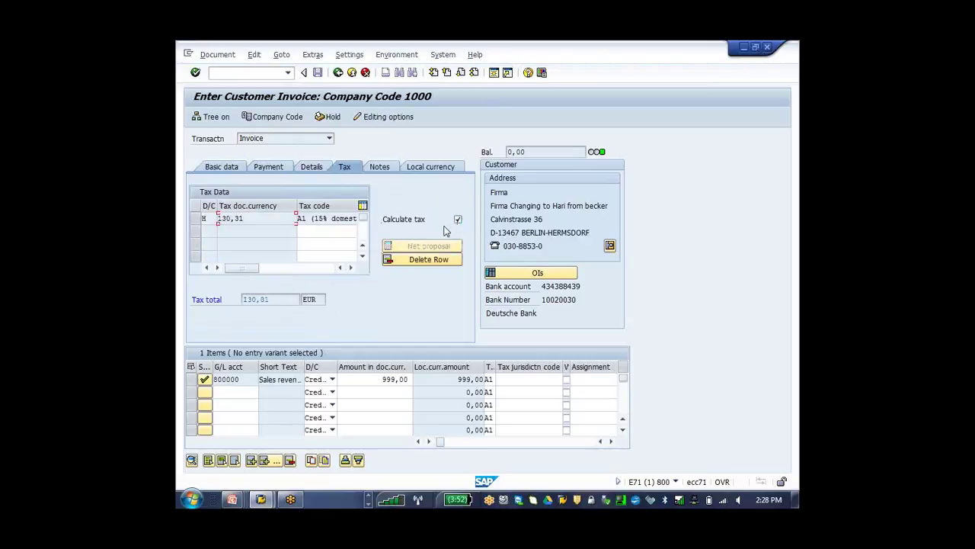
drag(245, 218, 202, 224)
click(411, 172)
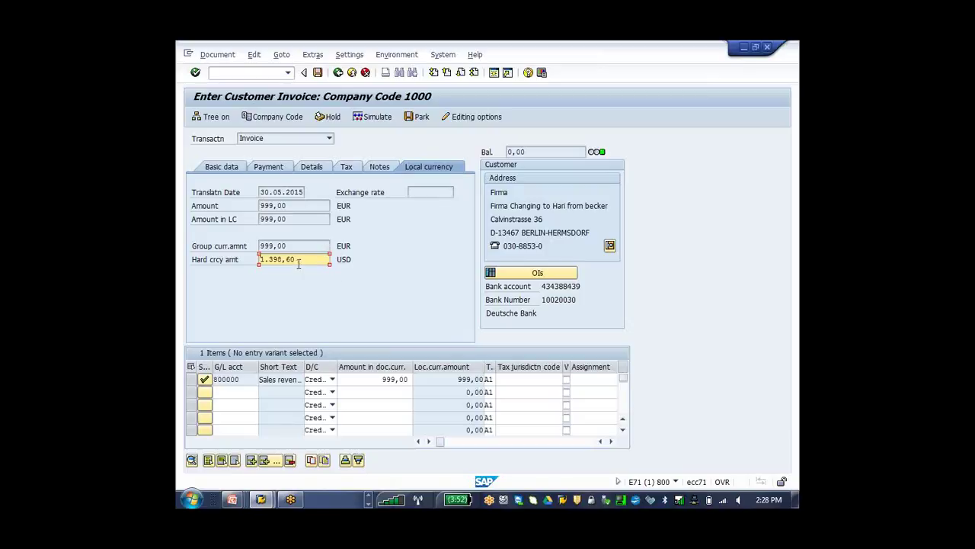
Give the line item the long text 'Invoice to customer'.
click(380, 166)
click(340, 222)
text(Invoice)
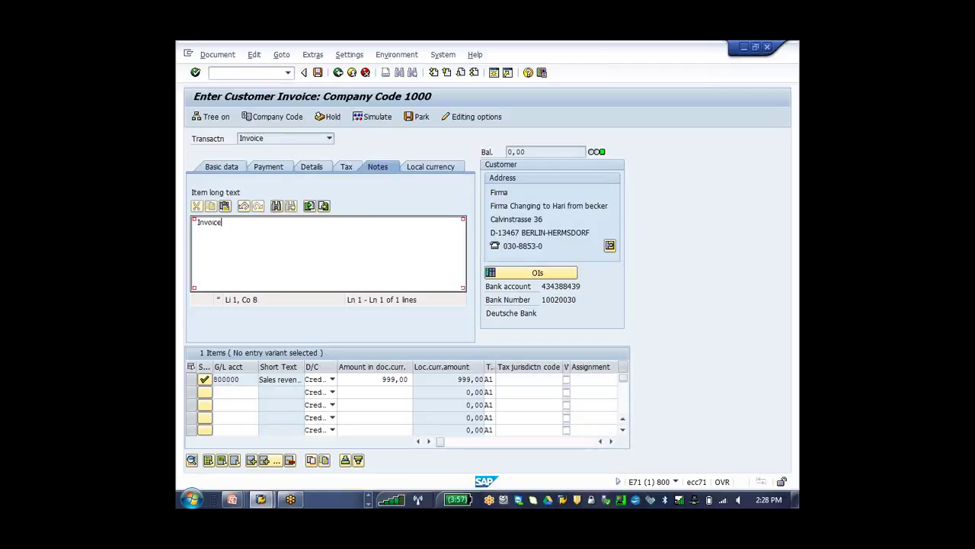
text( to customer)
Show the invoice's detail fields with reconciliation account 140000.
click(348, 167)
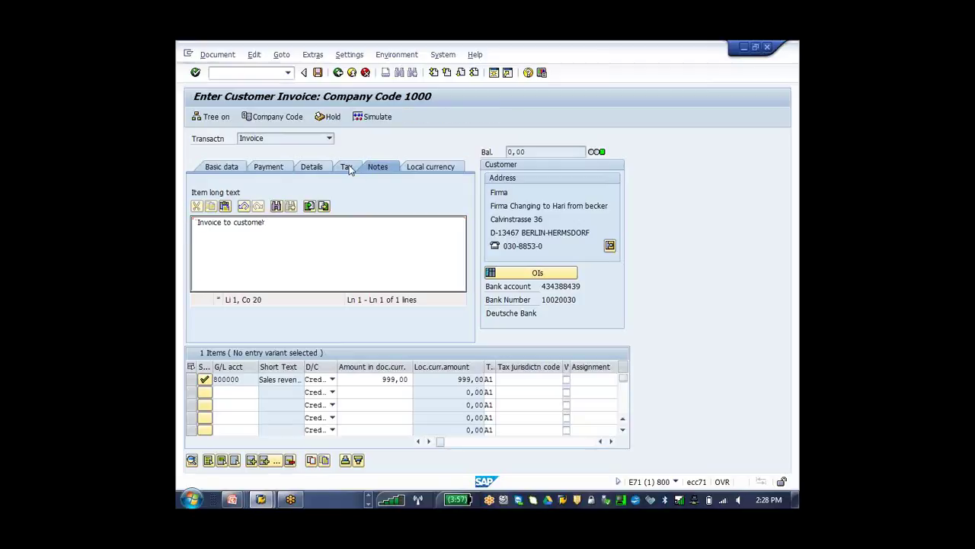
click(311, 168)
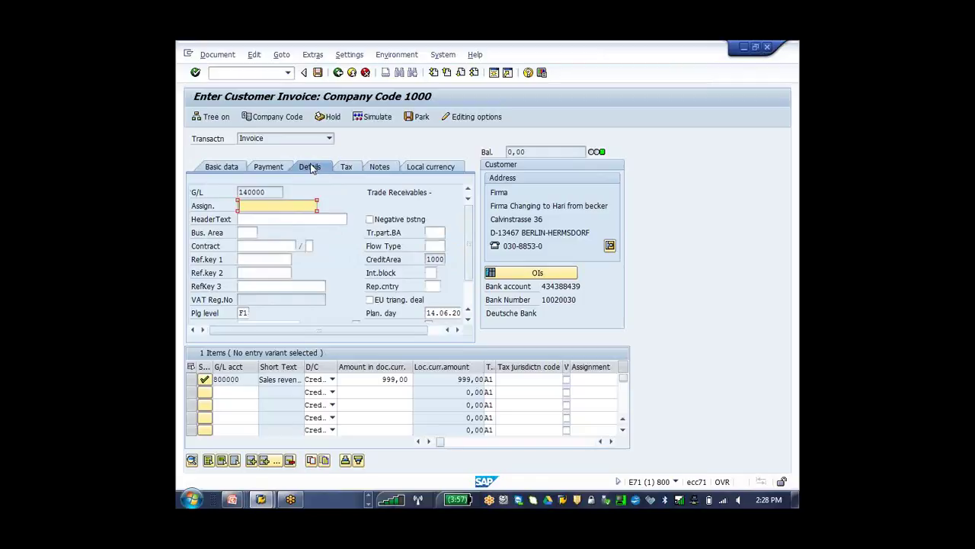
drag(269, 192, 220, 197)
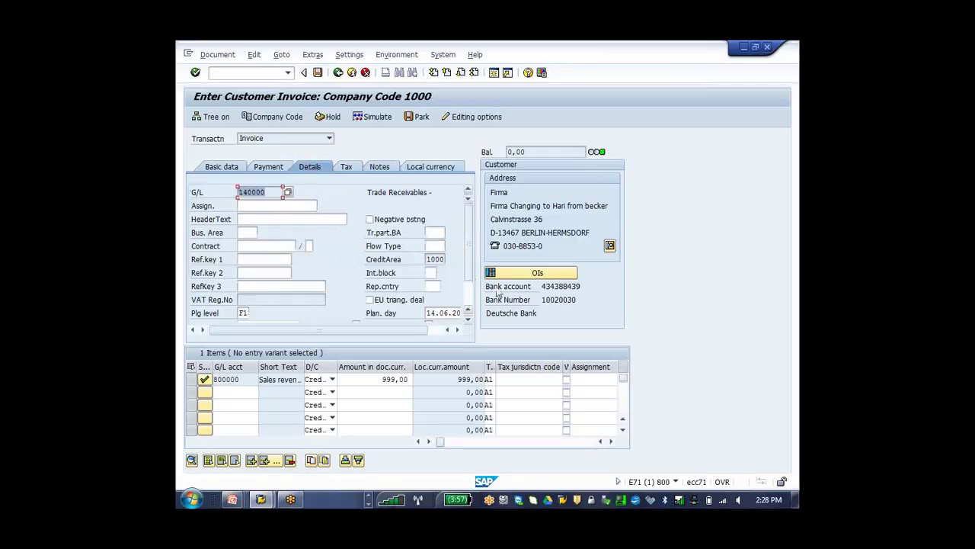
scroll(471, 295, down, 1)
scroll(471, 295, up, 1)
scroll(471, 295, up, 2)
Pick payment terms ZB01 from the payment terms list on the payment data.
click(269, 167)
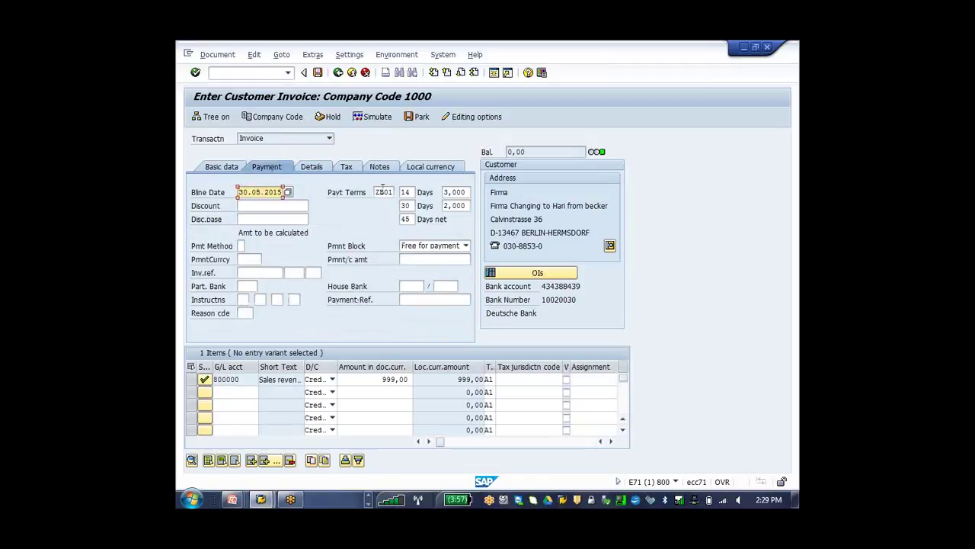
click(386, 191)
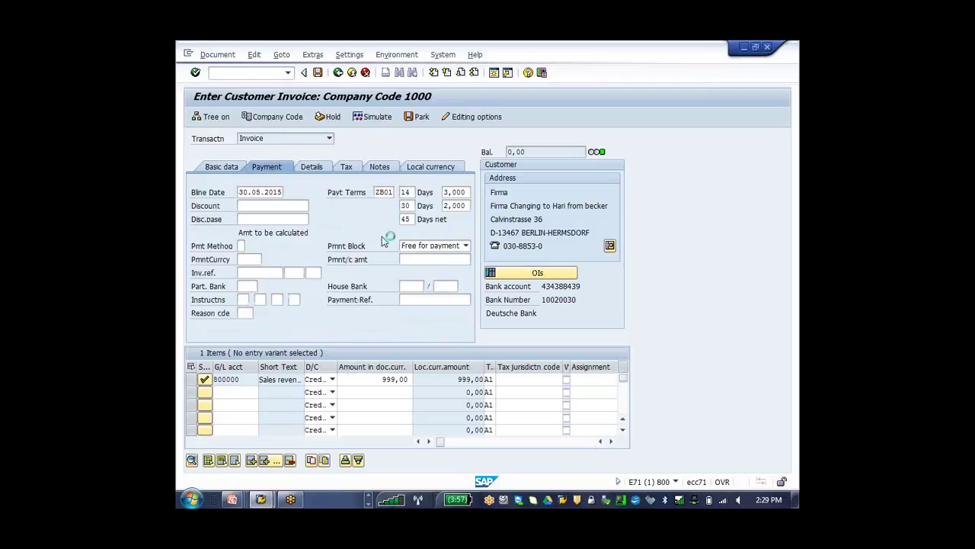
key(F4)
click(557, 333)
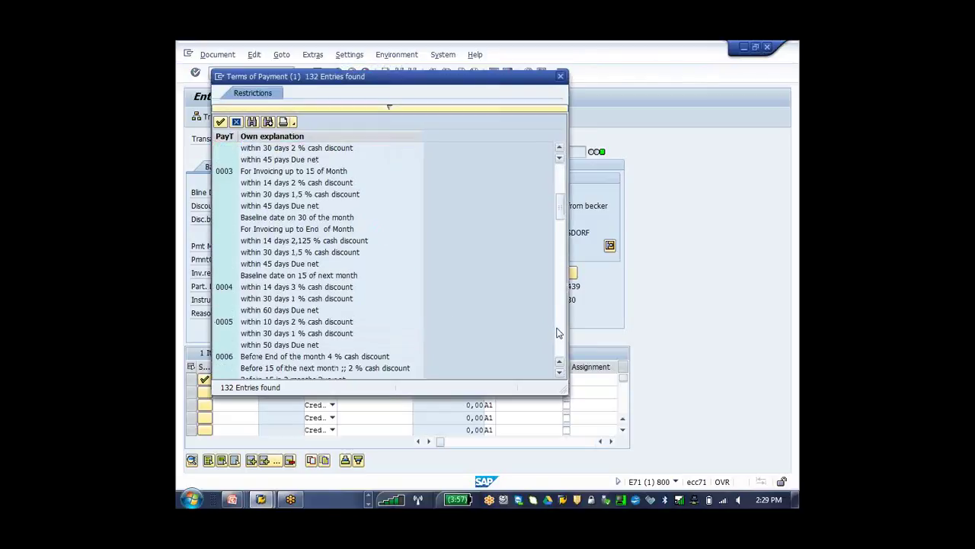
click(559, 333)
click(559, 333)
click(558, 333)
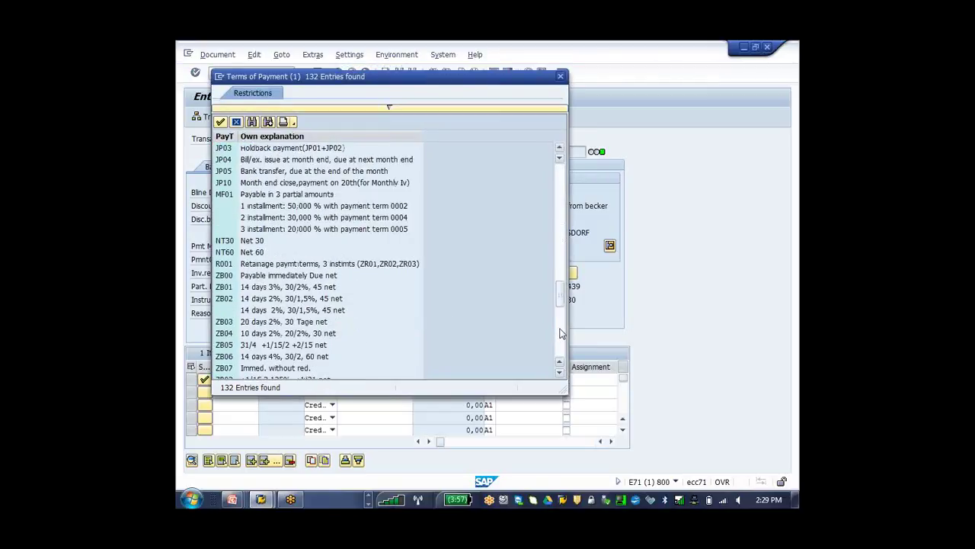
click(312, 278)
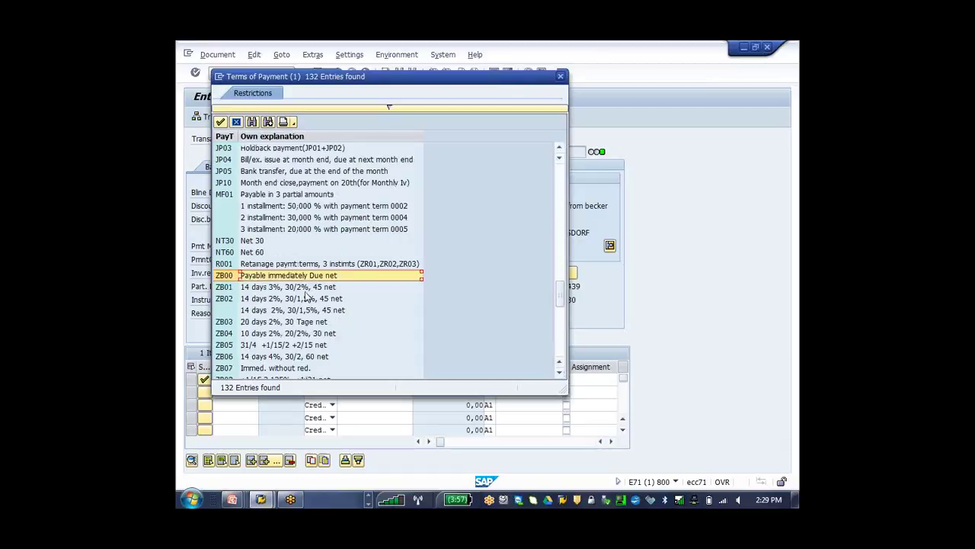
click(304, 289)
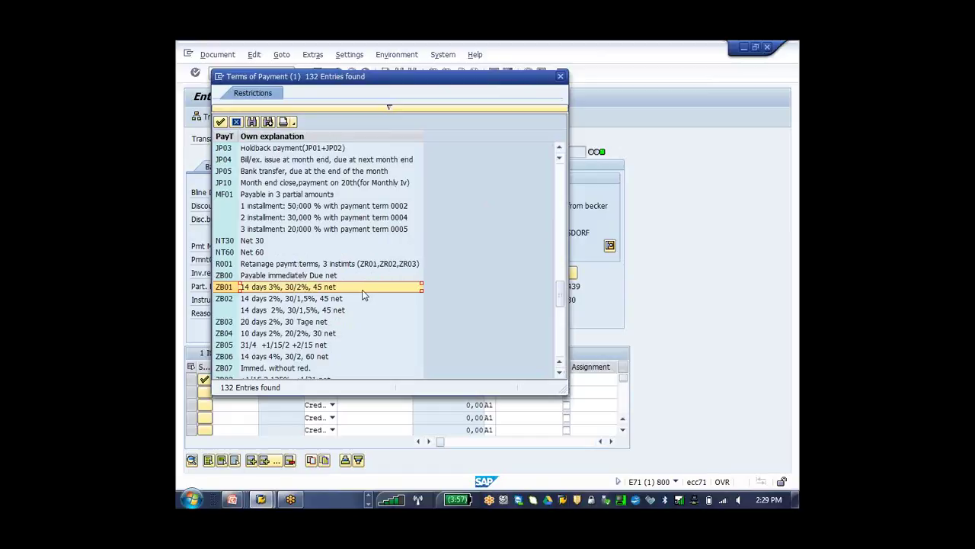
key(Return)
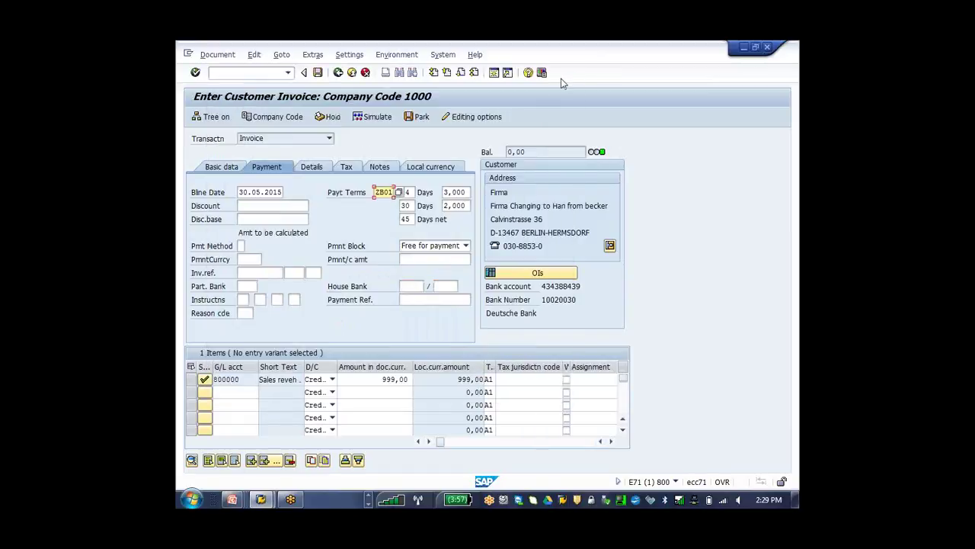
Reapply ZB01 (3% 14 days, 2% 30 days, 45 net) and set payment method International Check.
click(397, 191)
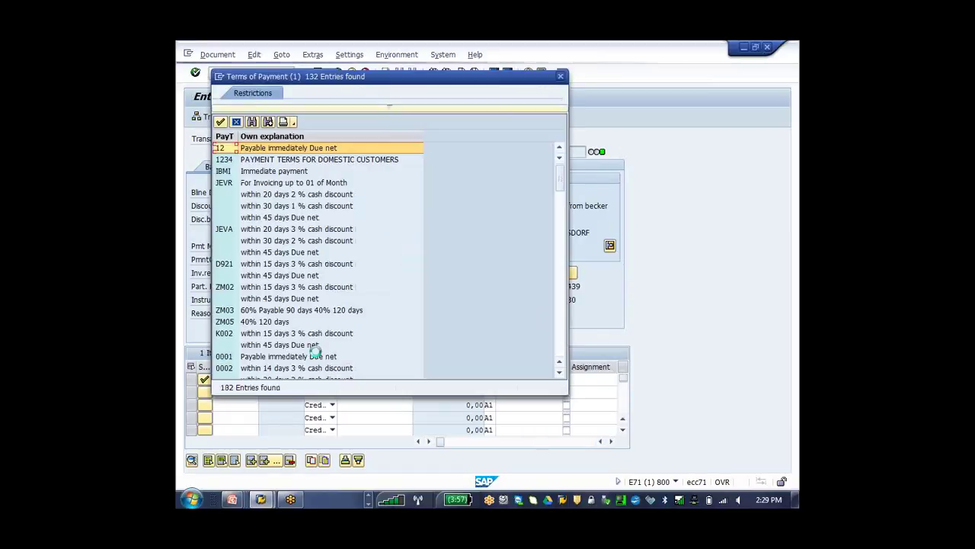
click(561, 327)
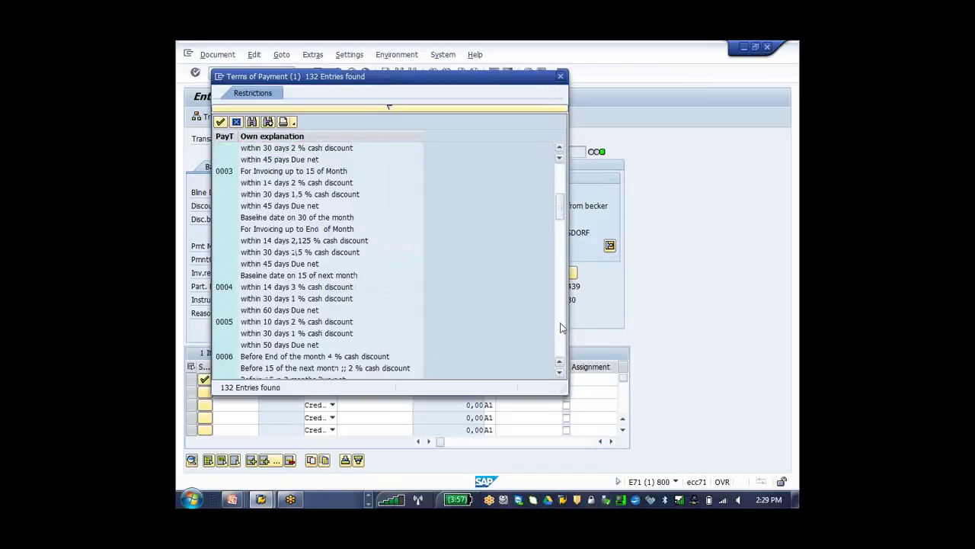
click(560, 327)
click(560, 327)
click(561, 326)
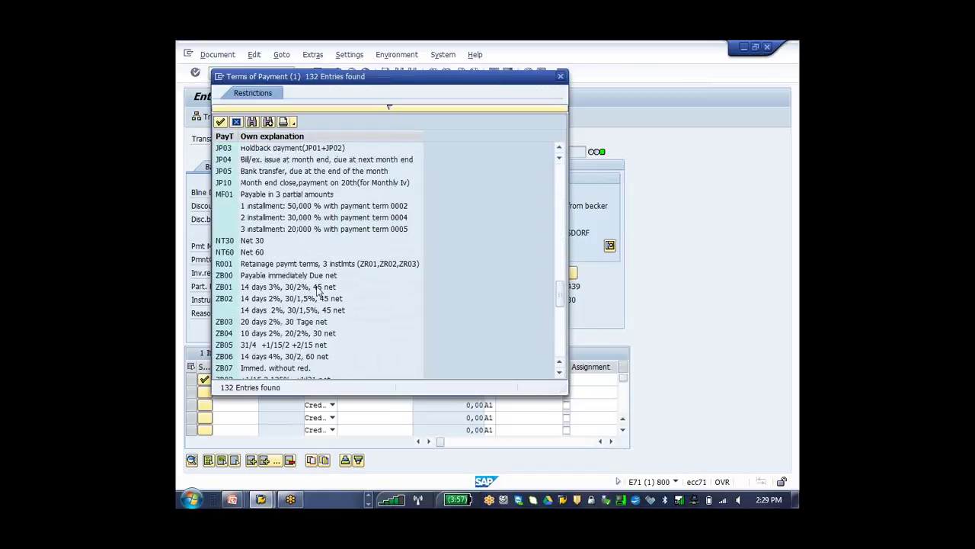
click(271, 289)
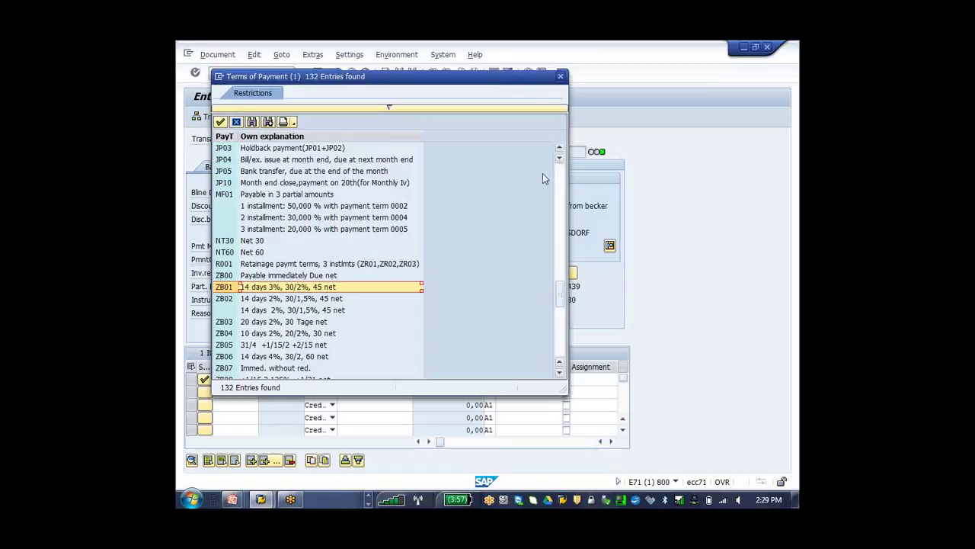
click(560, 76)
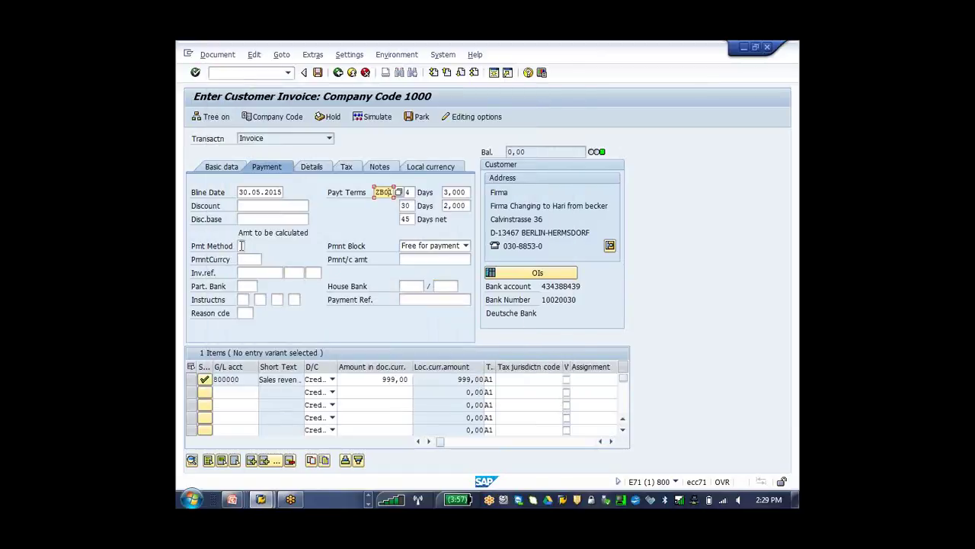
click(242, 246)
click(248, 247)
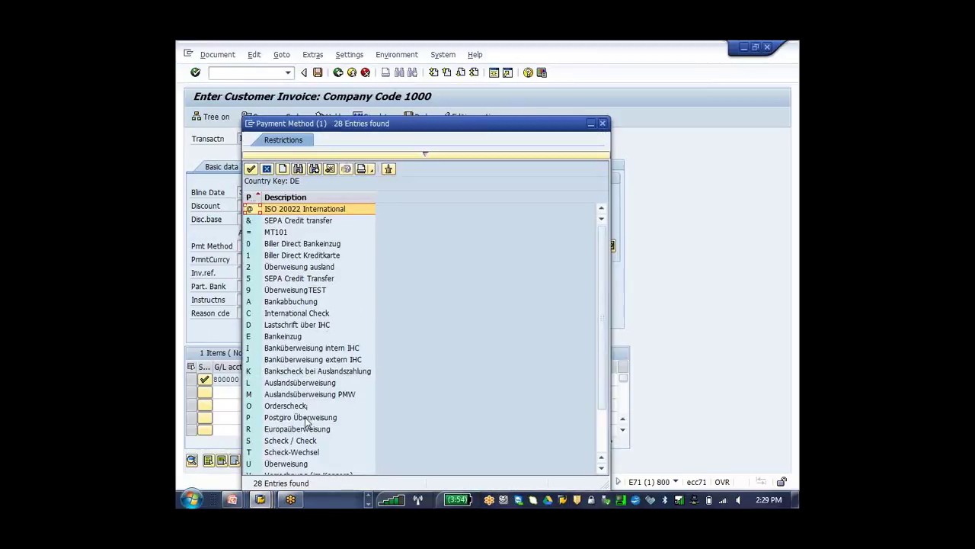
double_click(290, 314)
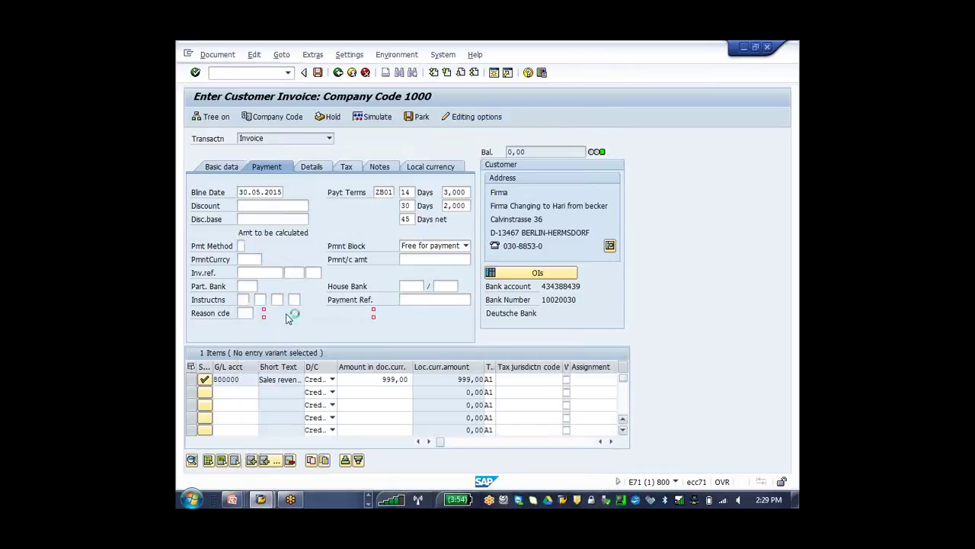
click(230, 169)
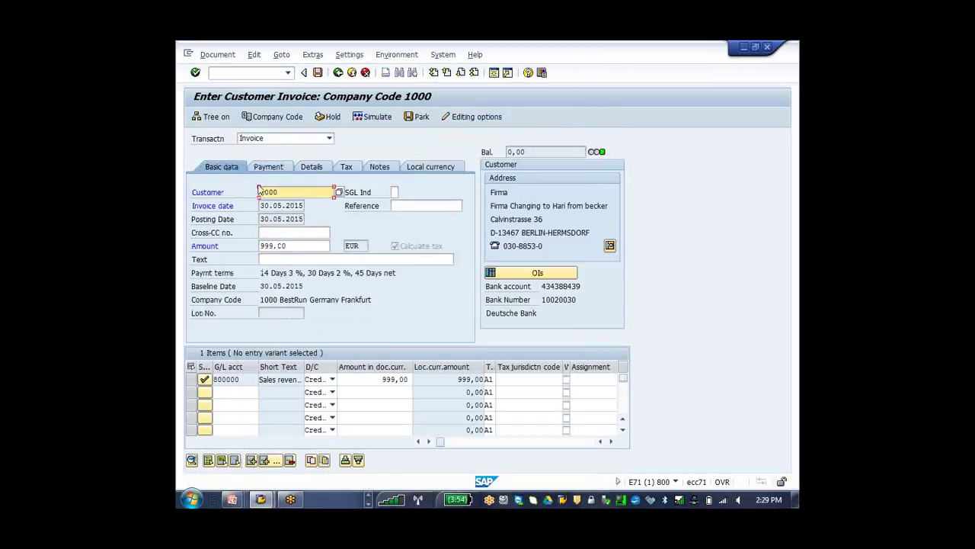
click(369, 119)
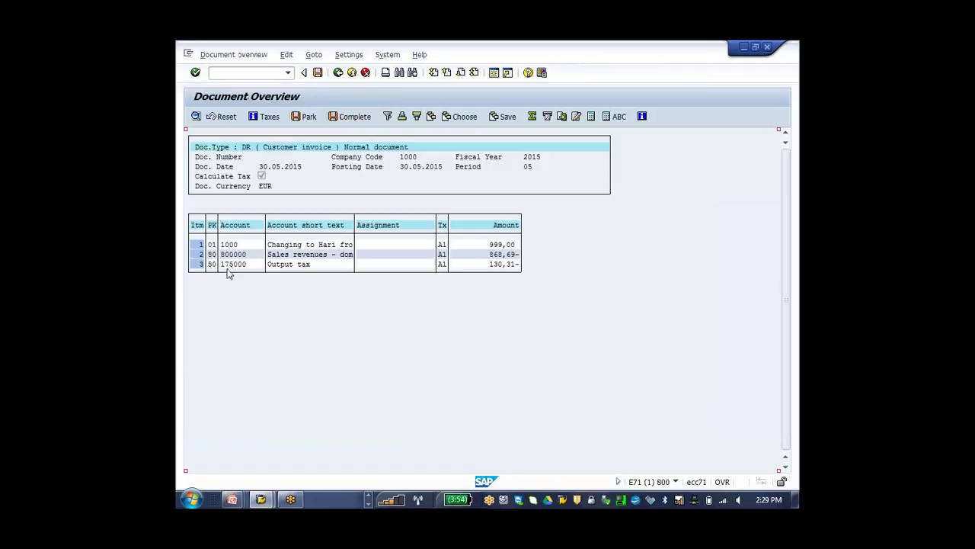
click(319, 77)
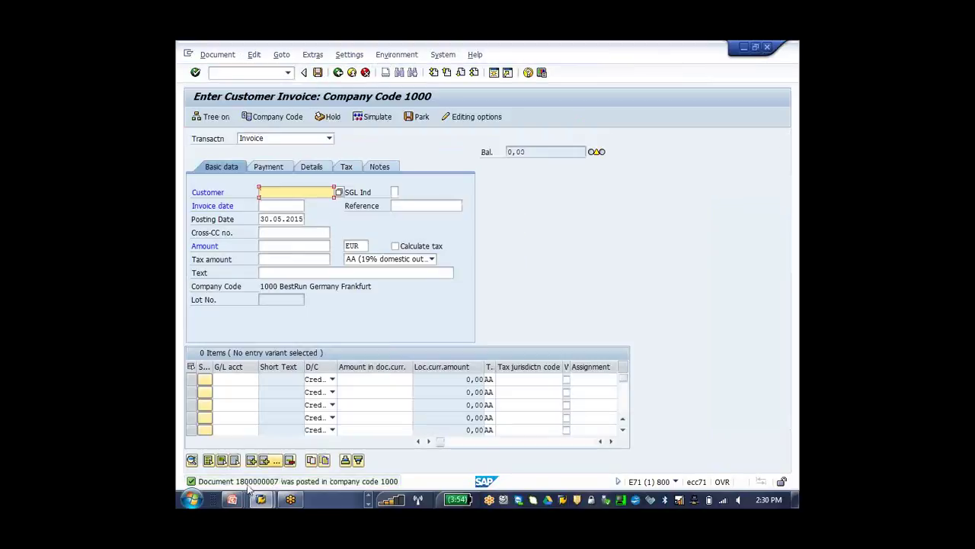
Return to the main menu with /n and try the document display transaction fn0.
click(231, 73)
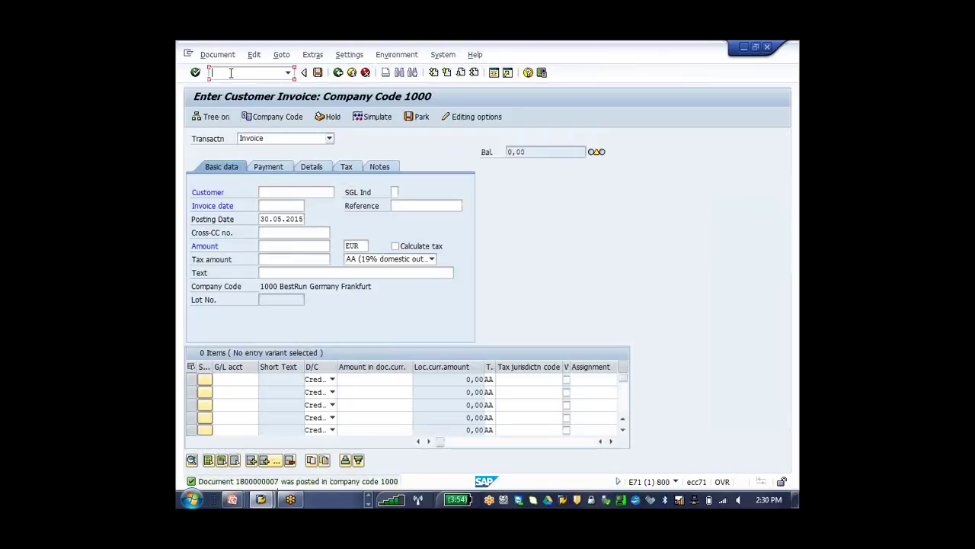
text(/n)
key(Return)
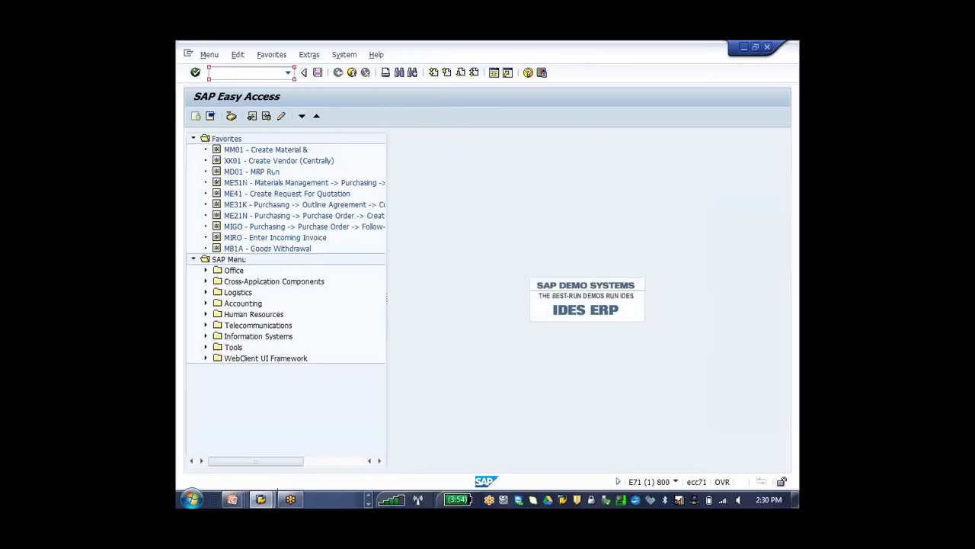
text(fn0)
key(Return)
text(fb03)
key(Return)
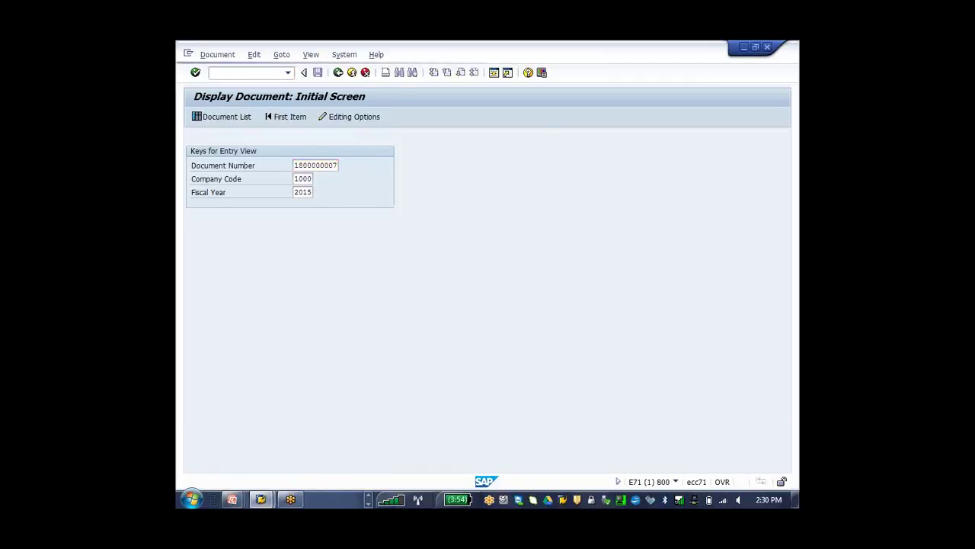
key(Return)
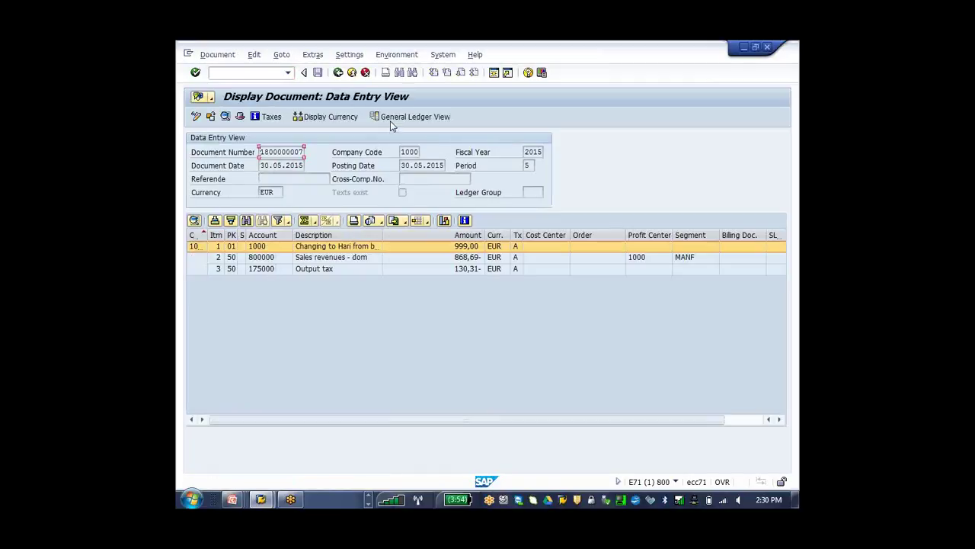
click(390, 118)
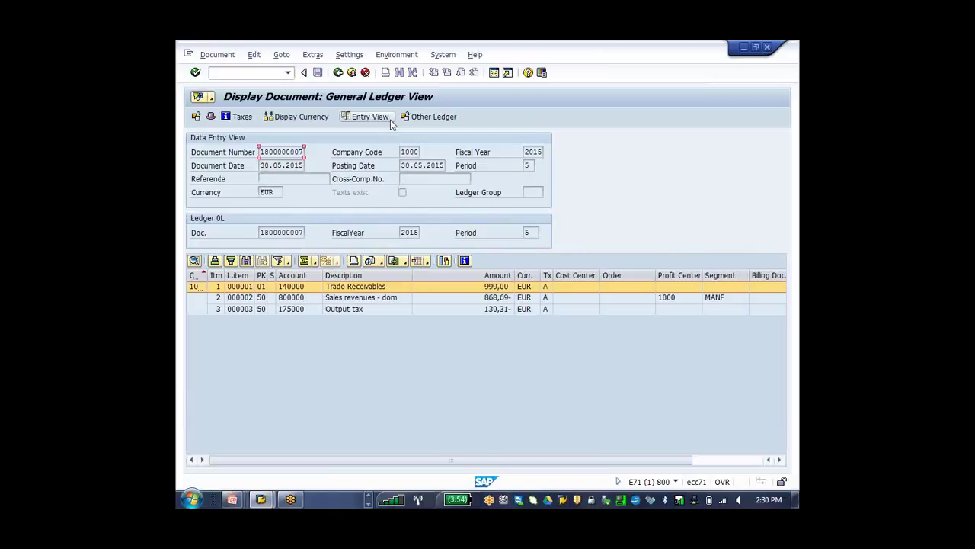
click(297, 299)
click(300, 310)
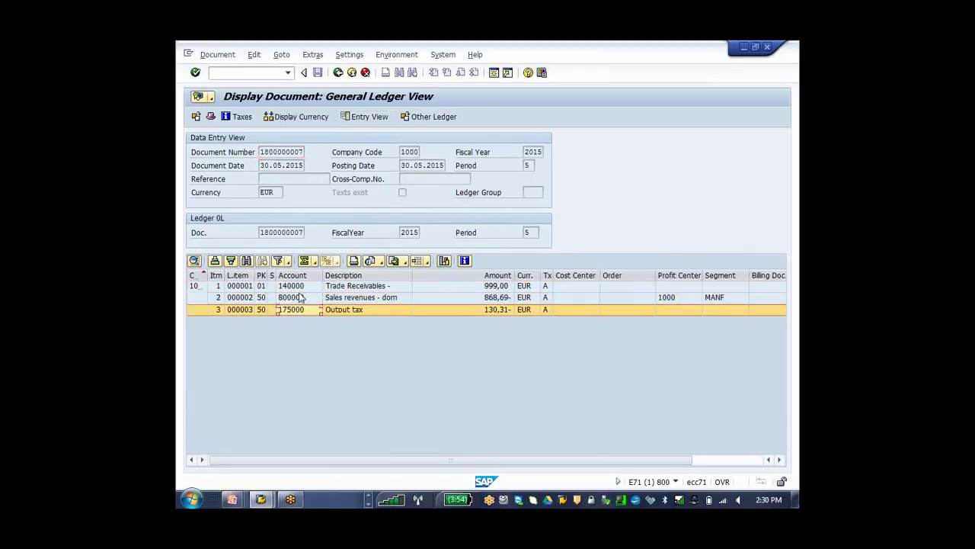
Keep amounts in document currency and switch back to the entry view.
click(302, 116)
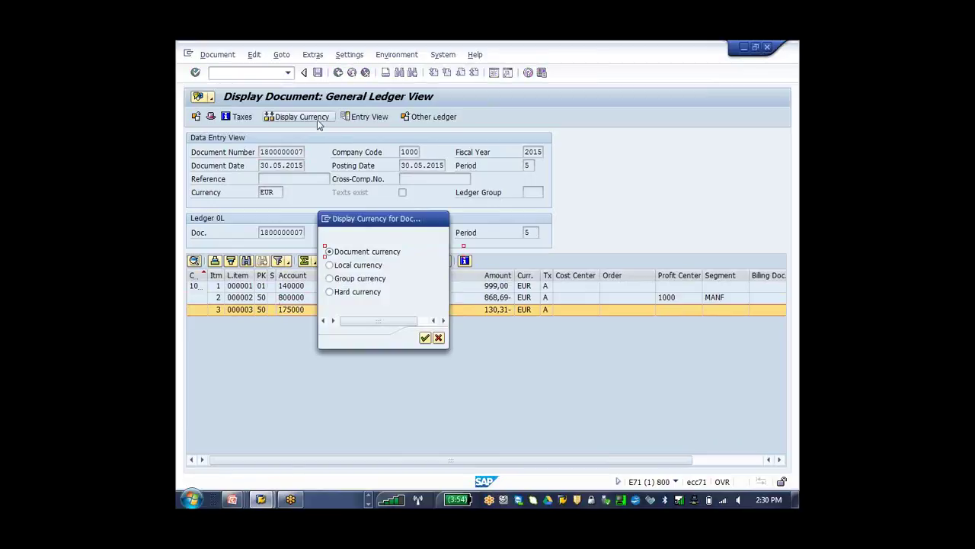
click(427, 337)
click(368, 117)
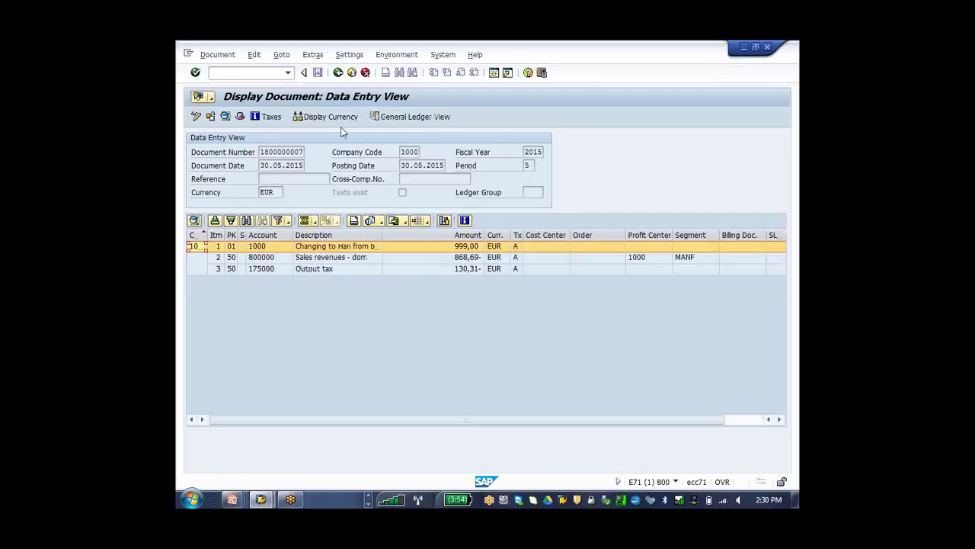
click(339, 119)
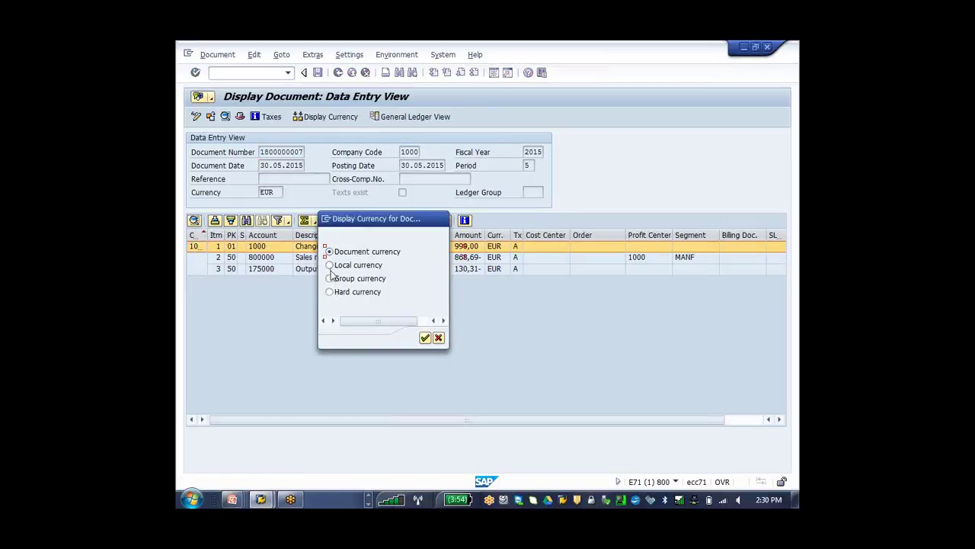
click(427, 339)
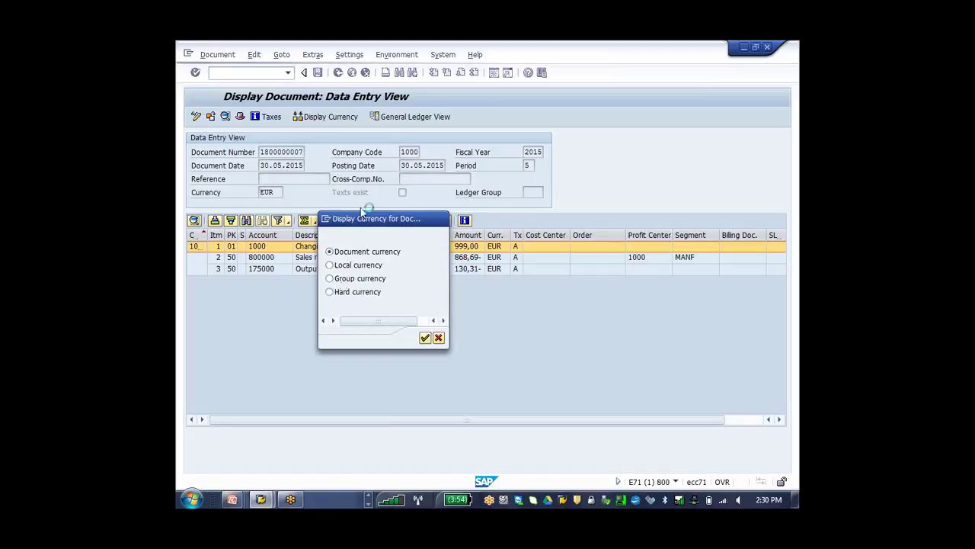
Review the 130,31 output tax in the tax details, then return to the document lookup.
click(272, 118)
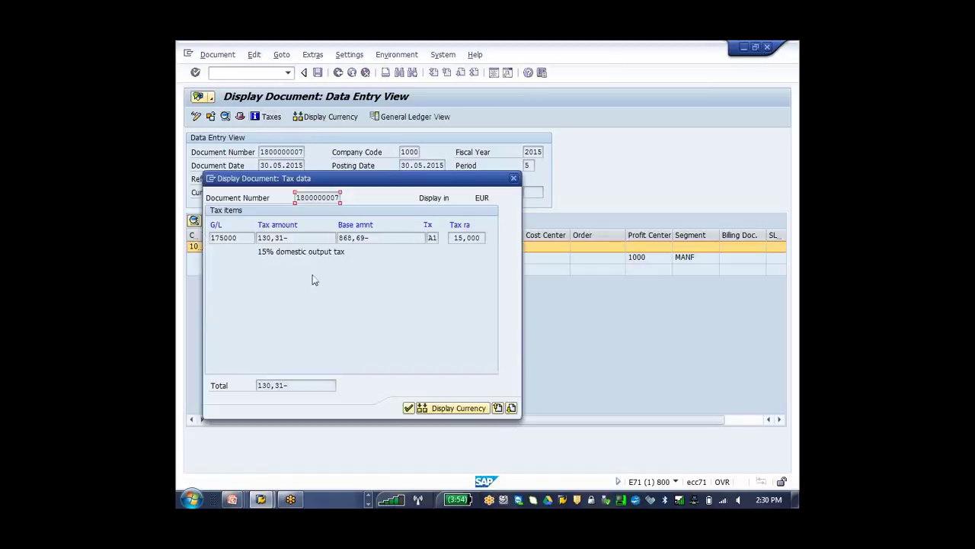
drag(290, 237, 206, 241)
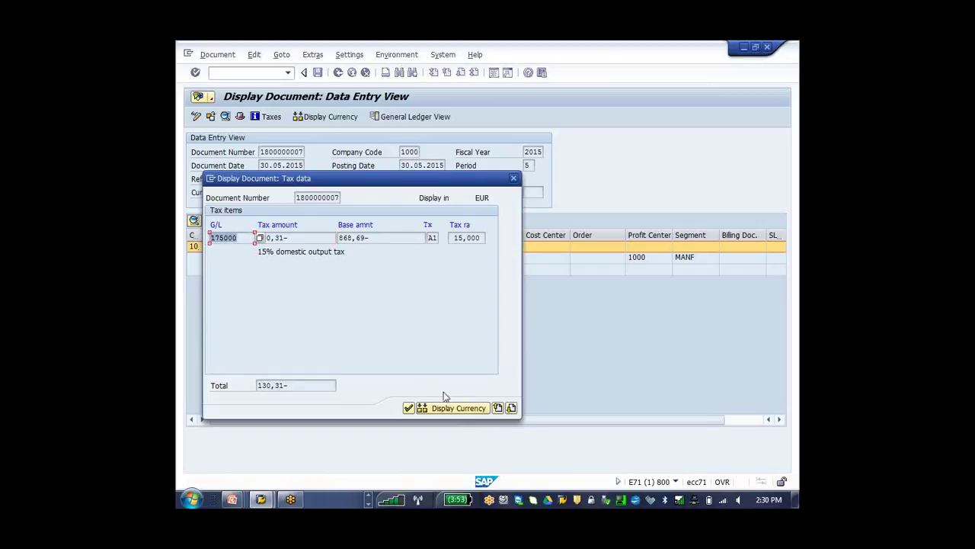
click(515, 181)
click(515, 181)
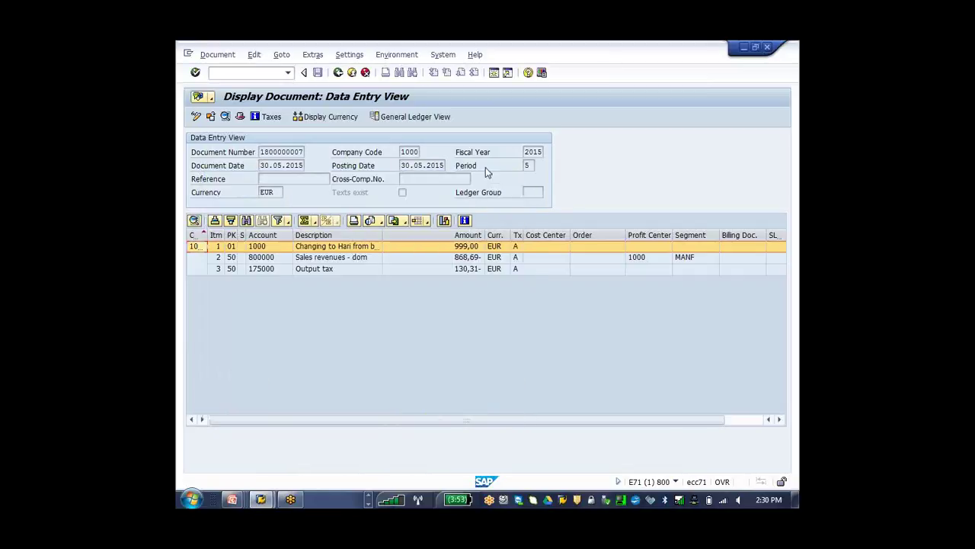
click(338, 73)
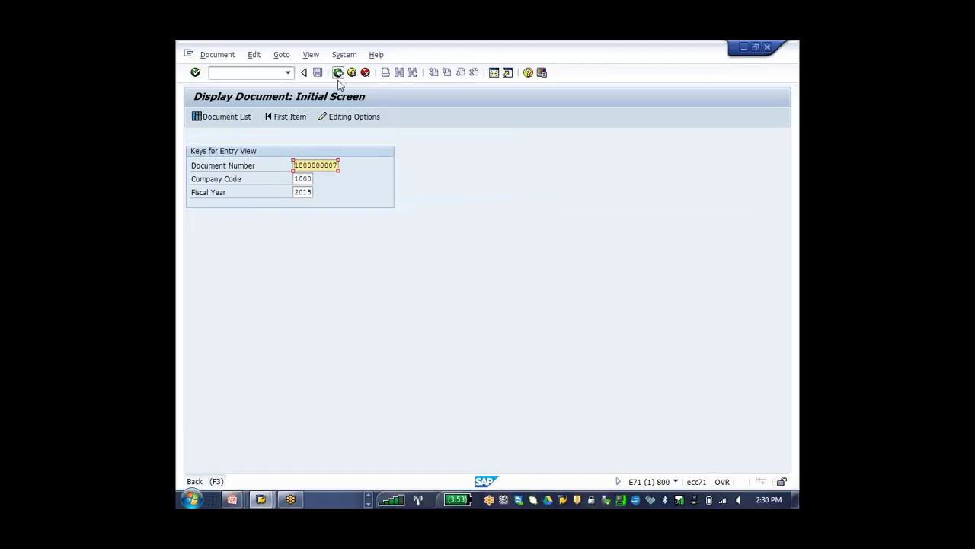
Run FD10N from the Accounts Receivable menu and view customer 1000's 2015 period 5 balance.
click(337, 73)
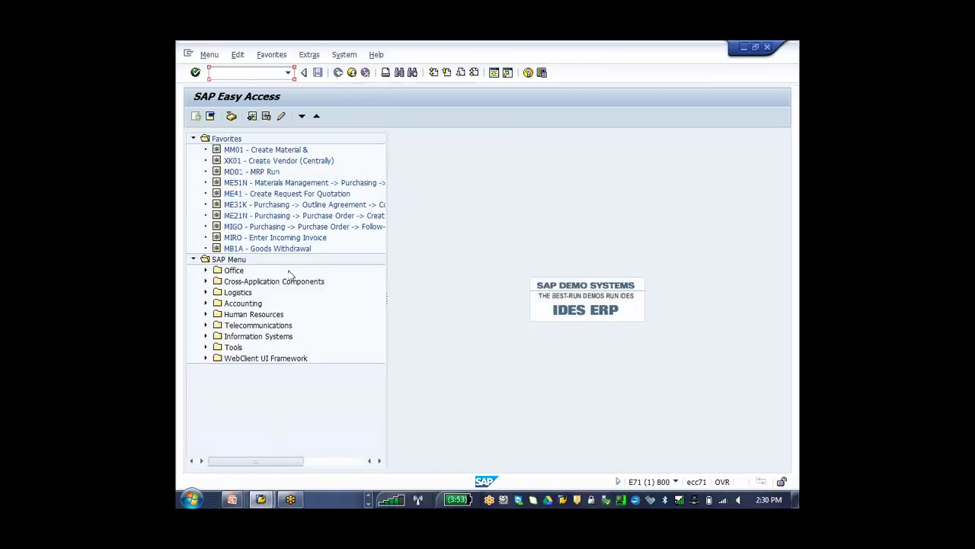
click(205, 302)
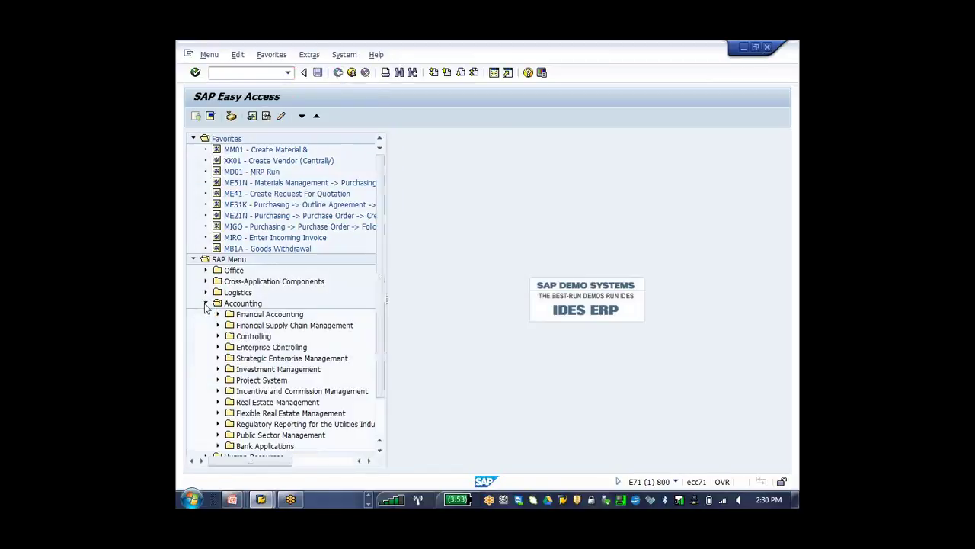
click(218, 314)
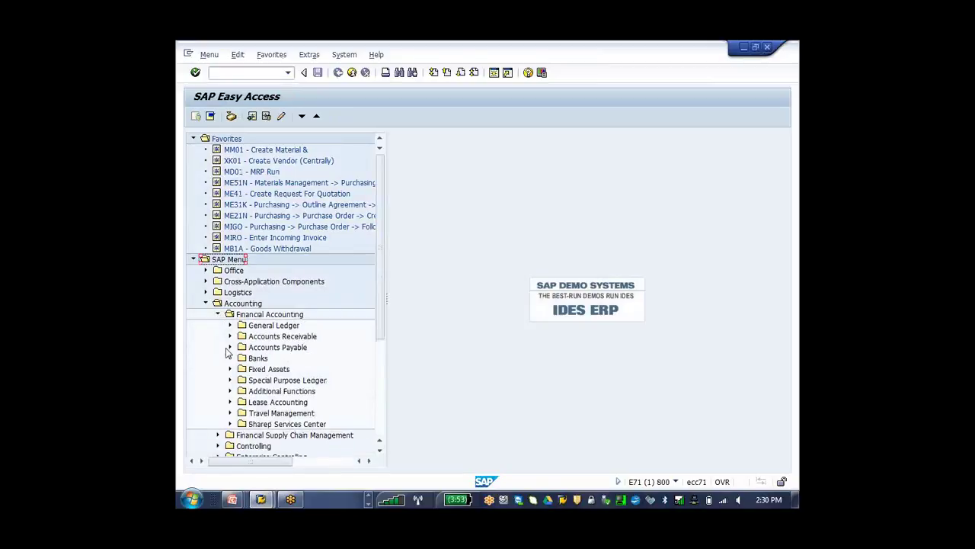
click(231, 336)
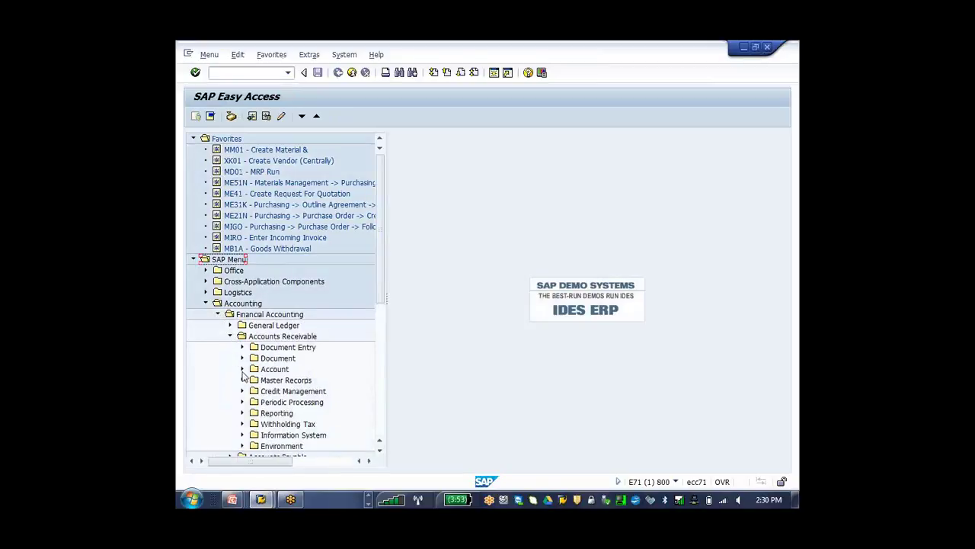
click(242, 369)
double_click(297, 382)
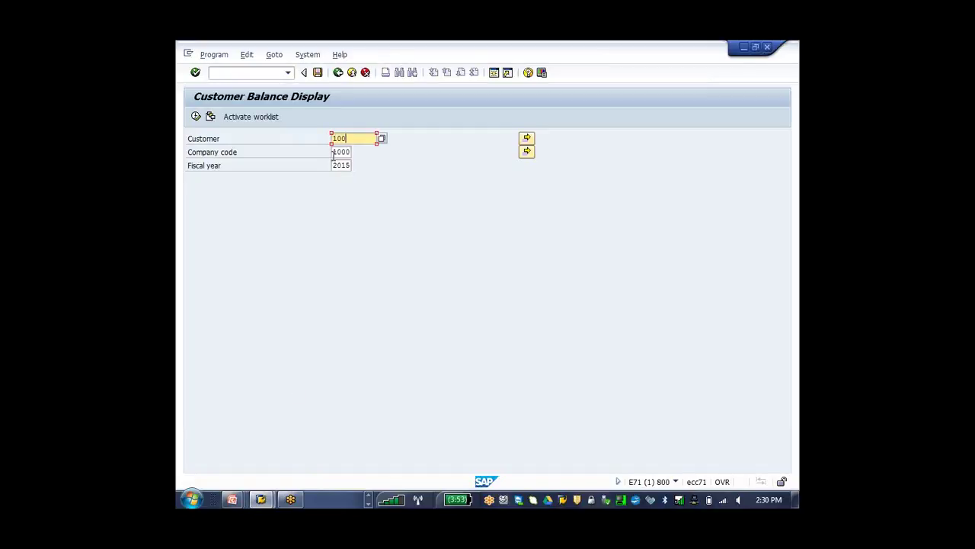
click(195, 116)
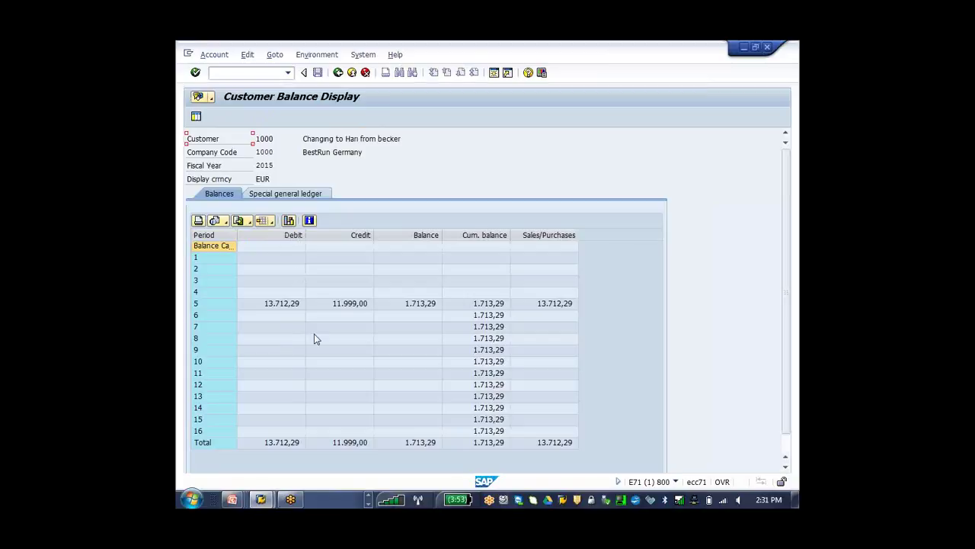
click(214, 304)
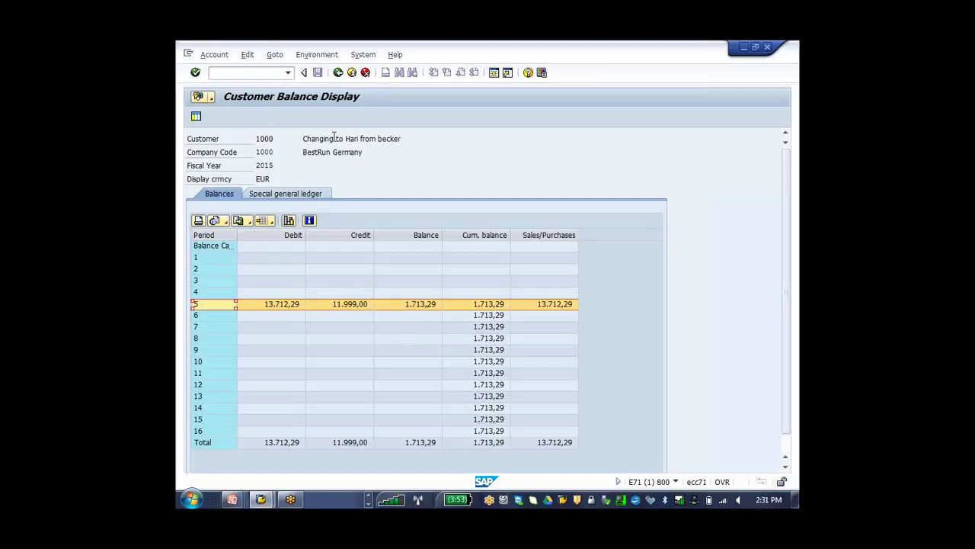
click(338, 72)
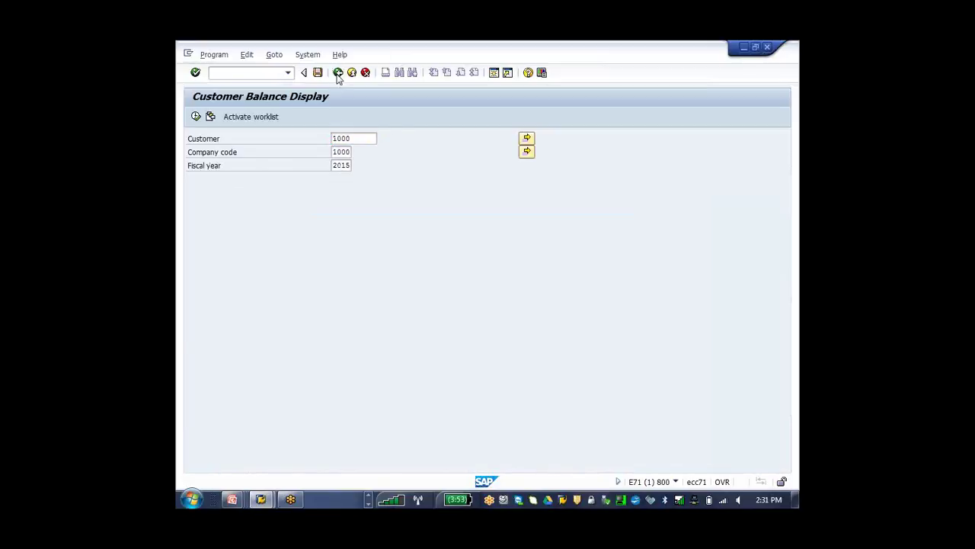
key(F3)
double_click(337, 393)
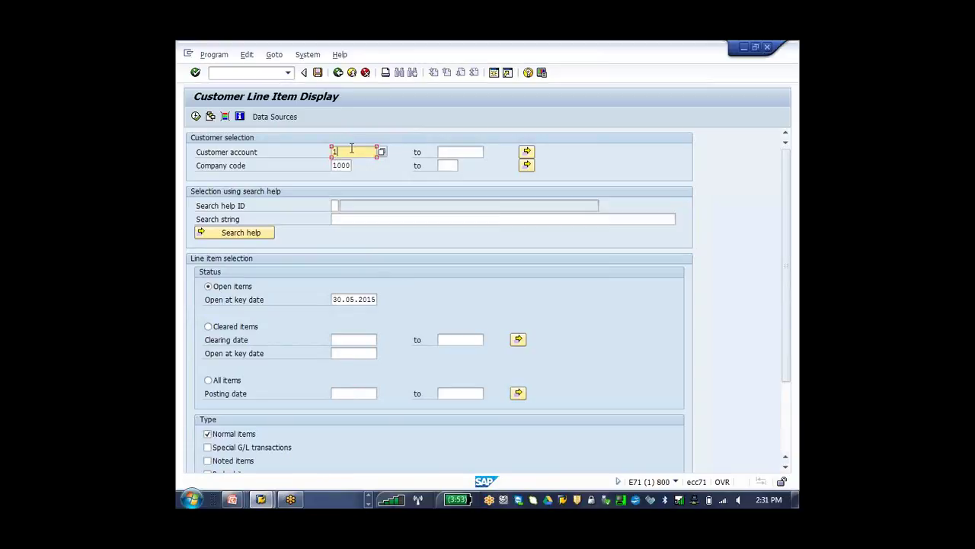
click(196, 115)
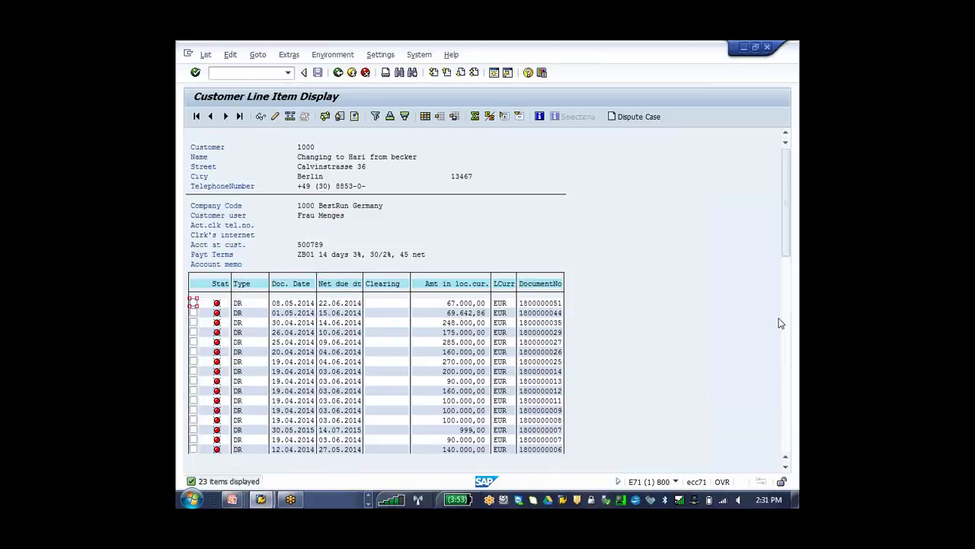
click(531, 439)
click(533, 432)
click(279, 432)
click(194, 430)
Open the invoice's line item and check header entered-by, FB70, entry date, time and BKPF reference.
click(262, 118)
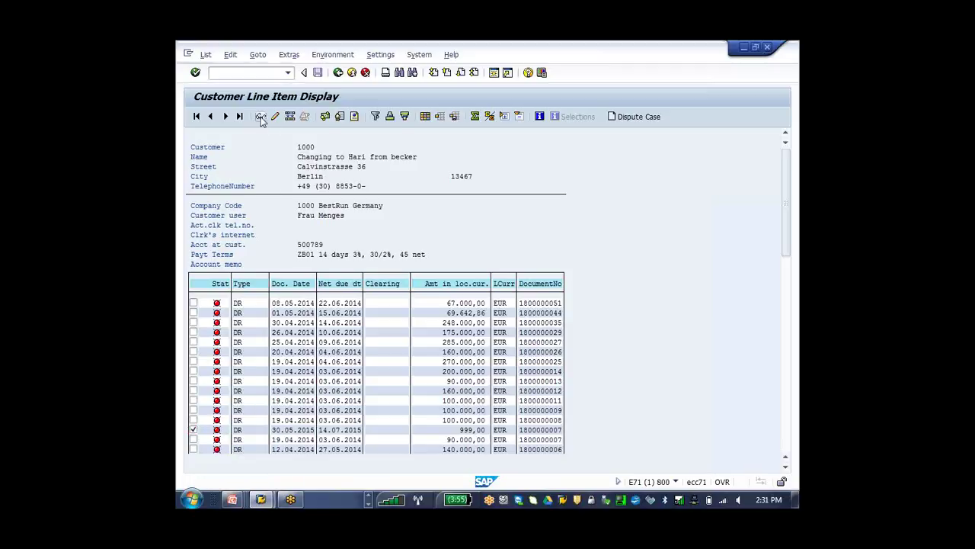
click(227, 117)
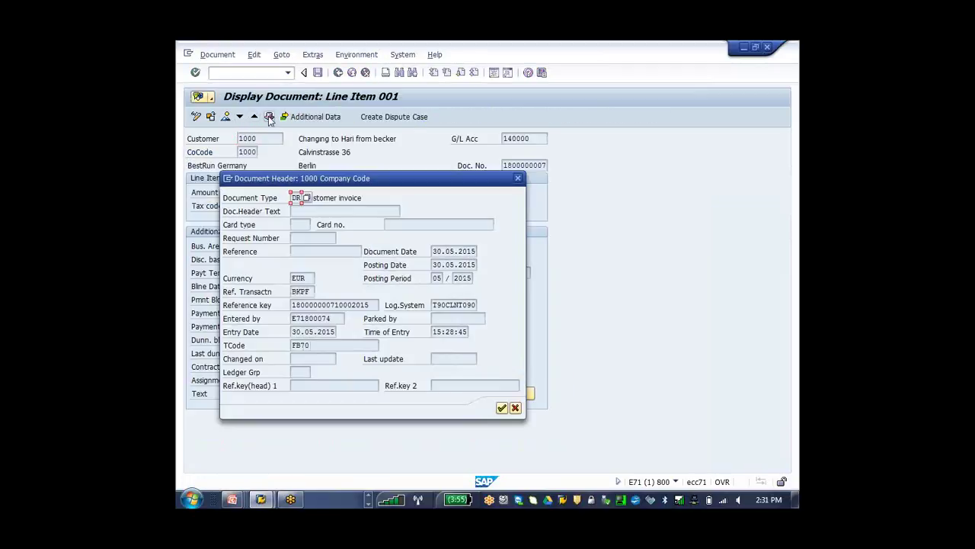
double_click(332, 319)
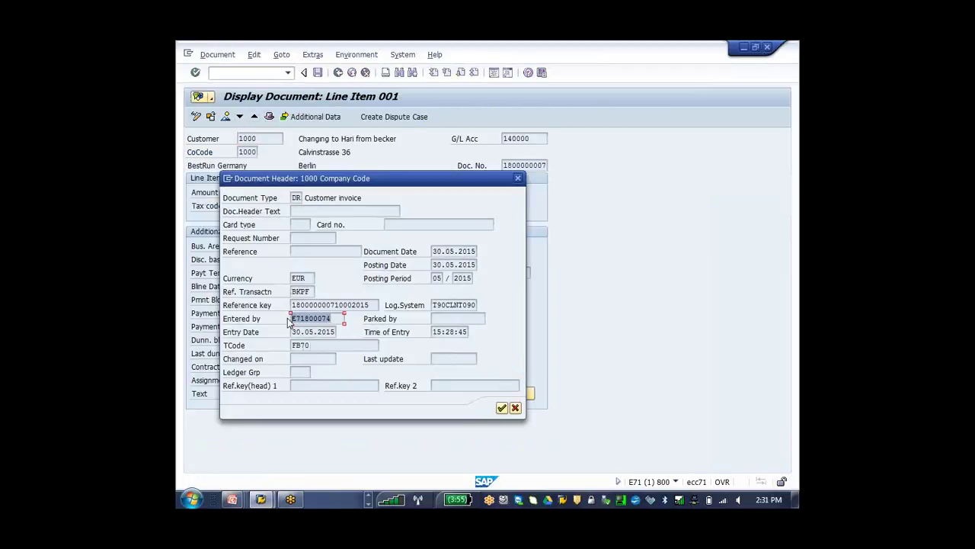
double_click(278, 349)
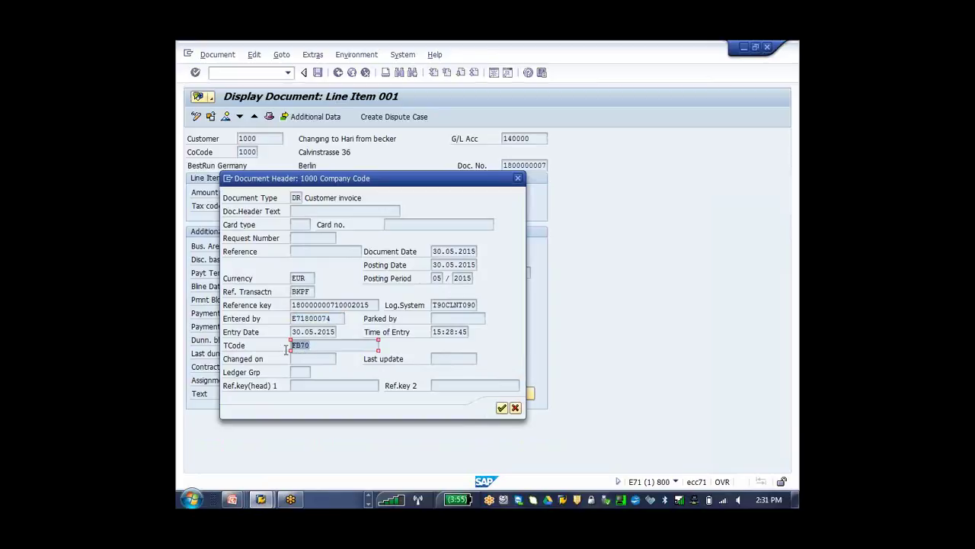
drag(292, 332, 342, 333)
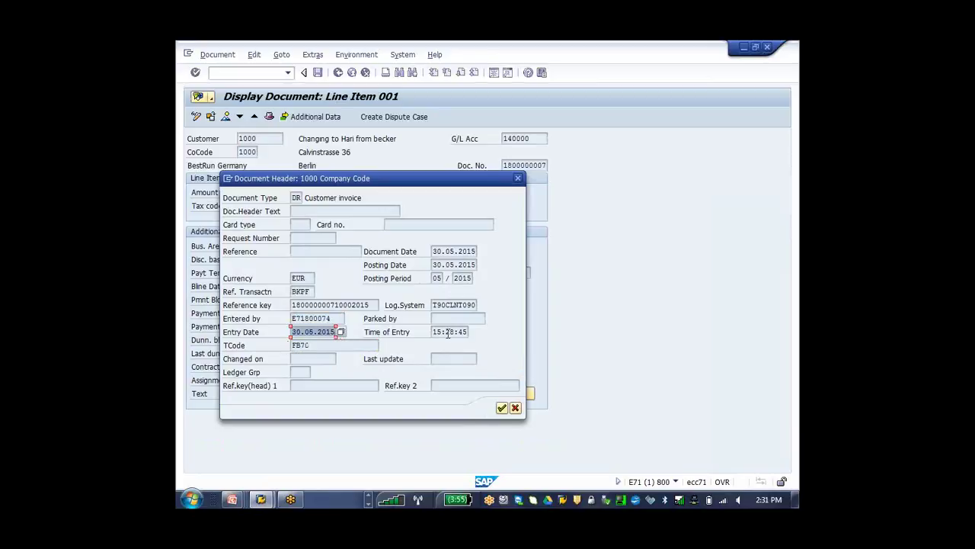
drag(434, 332, 469, 333)
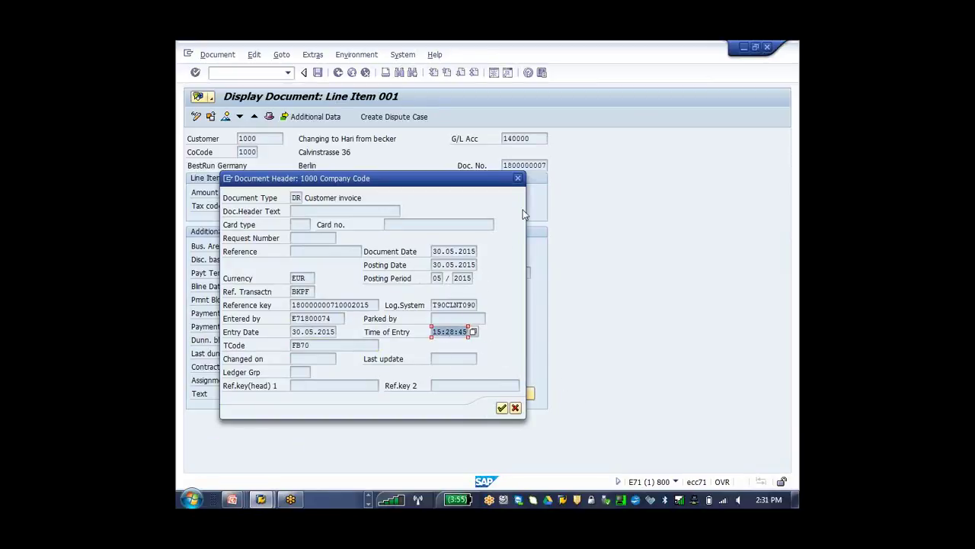
drag(314, 292, 265, 292)
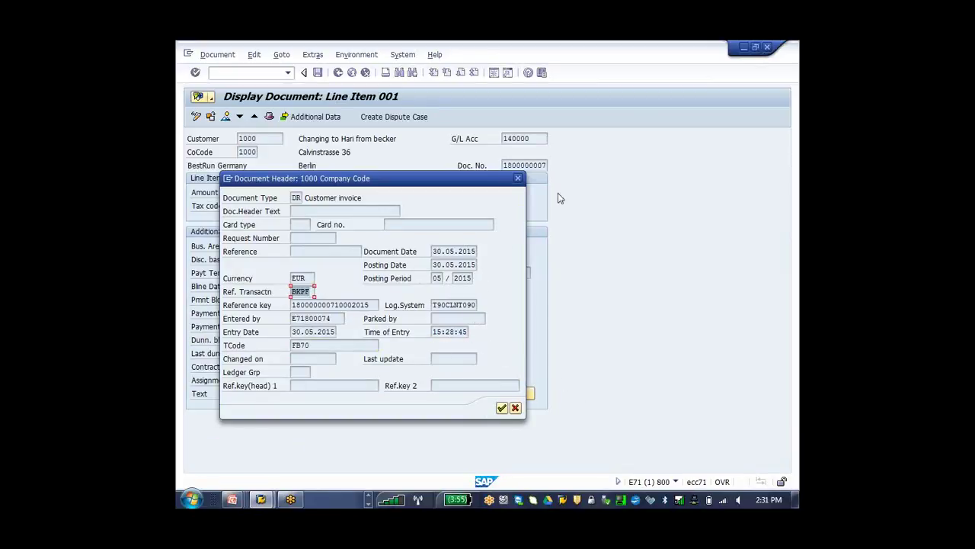
click(518, 178)
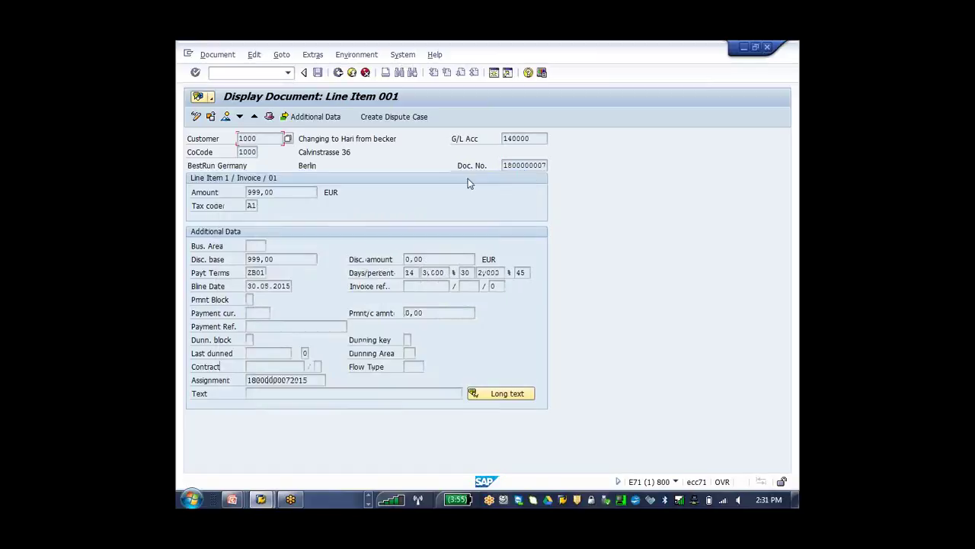
Back out of the invoice and line item displays to the SAP Easy Access menu.
click(337, 72)
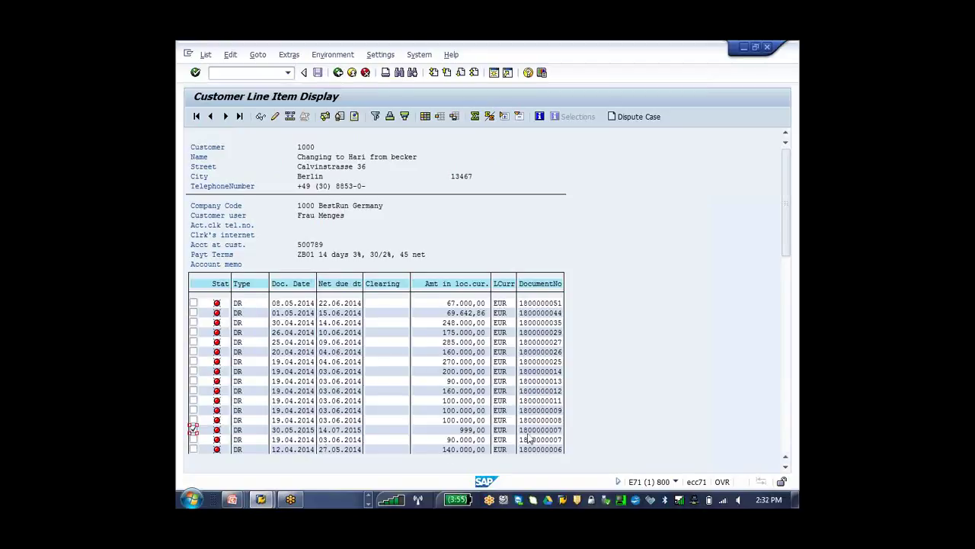
click(338, 72)
click(338, 73)
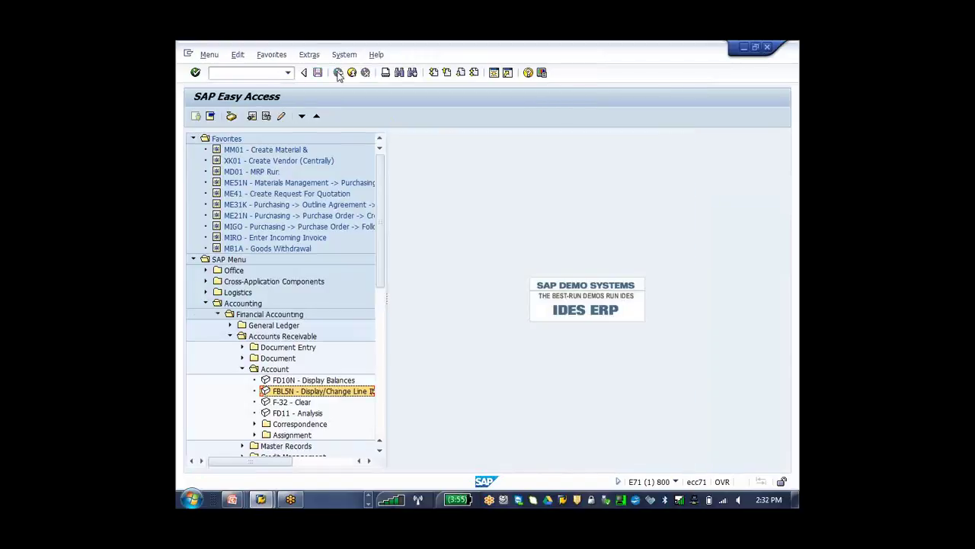
drag(382, 234, 381, 282)
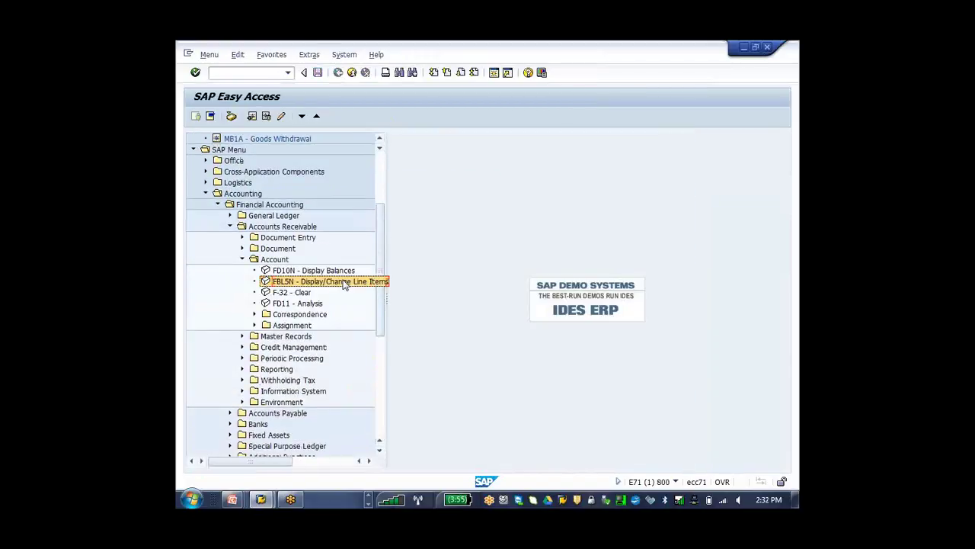
double_click(366, 279)
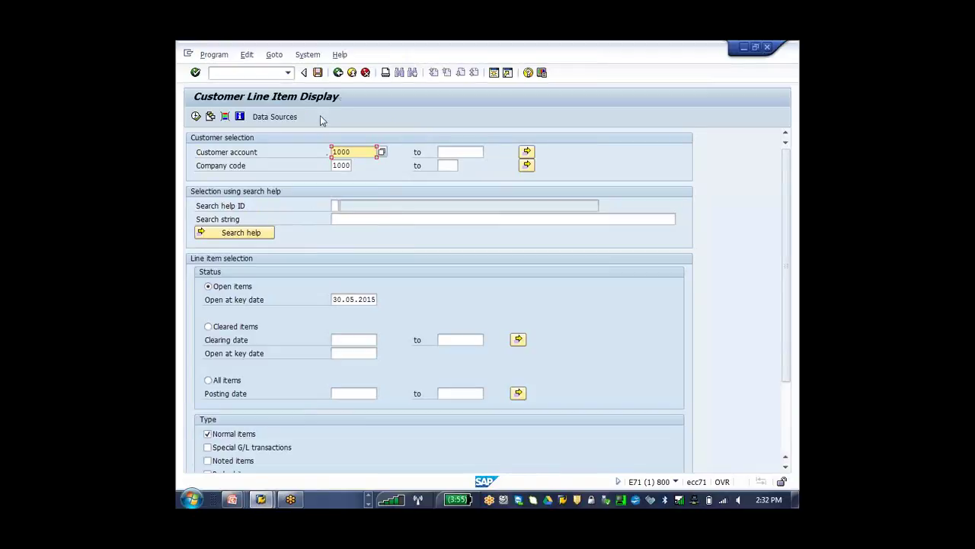
click(339, 73)
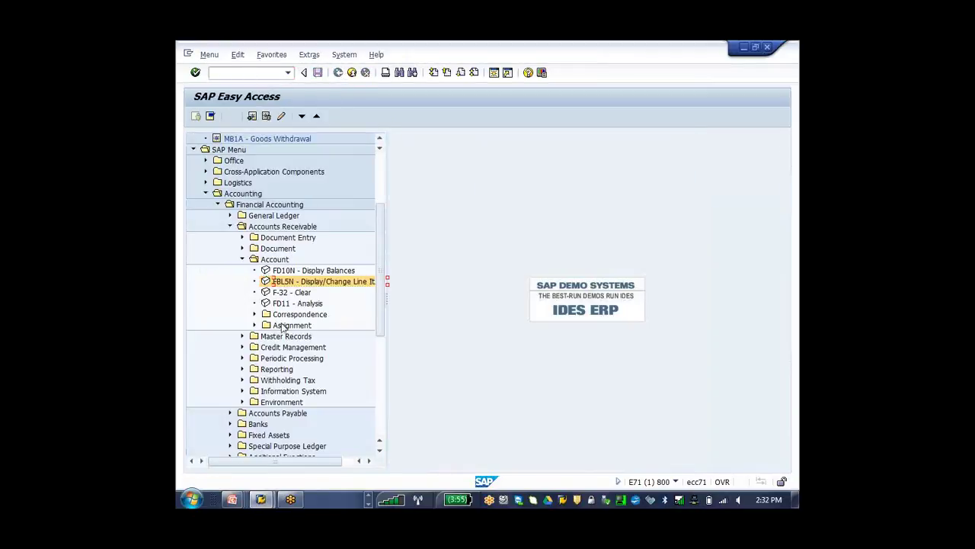
Start F-28 Incoming Payments from Accounts Receivable > Document Entry.
click(243, 249)
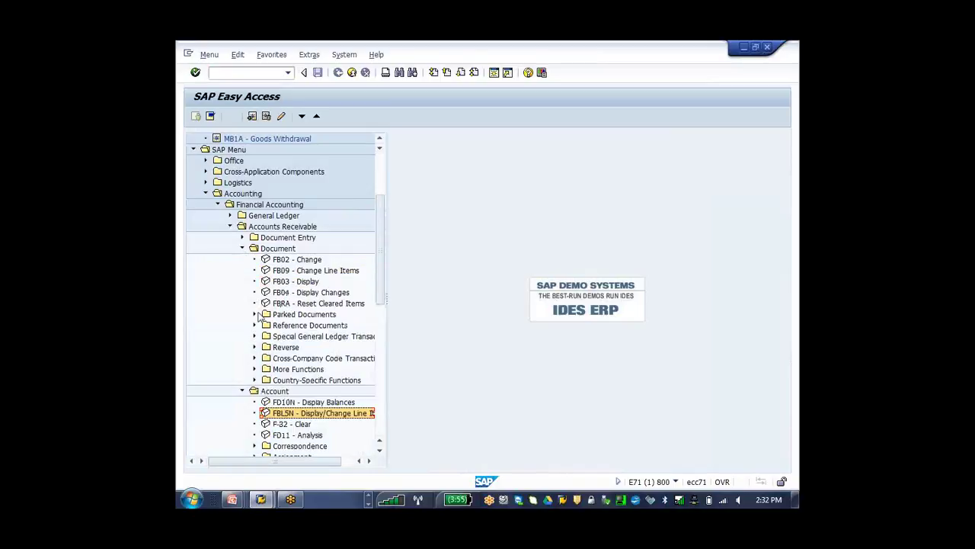
click(243, 248)
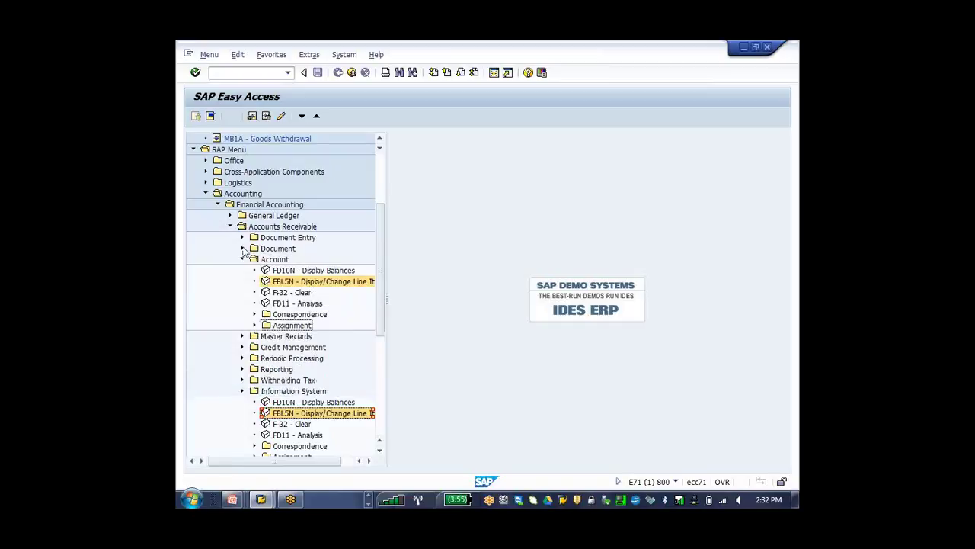
click(241, 237)
double_click(270, 294)
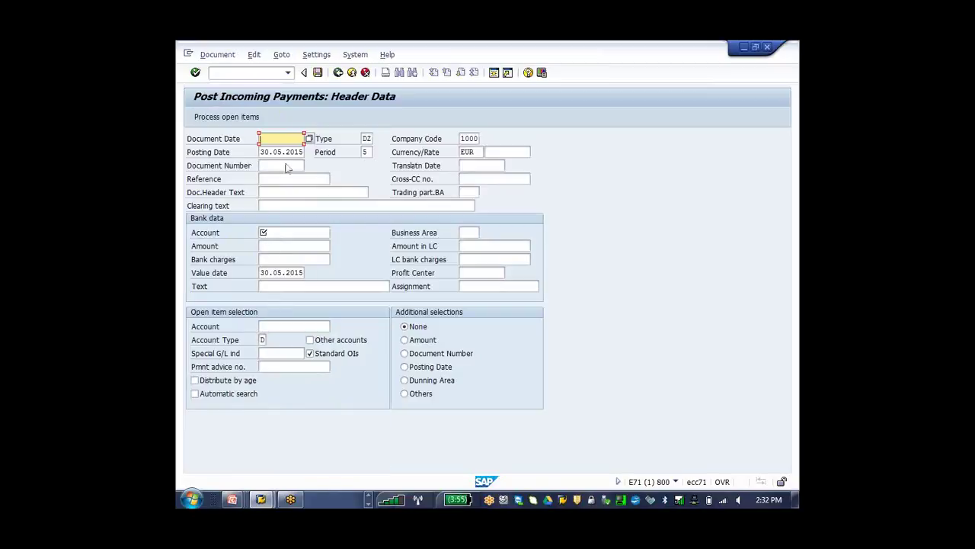
Set document date 30.05.2015 and bank account 110002, and clear the value date.
key(Down)
click(280, 165)
click(283, 234)
text(1)
click(274, 246)
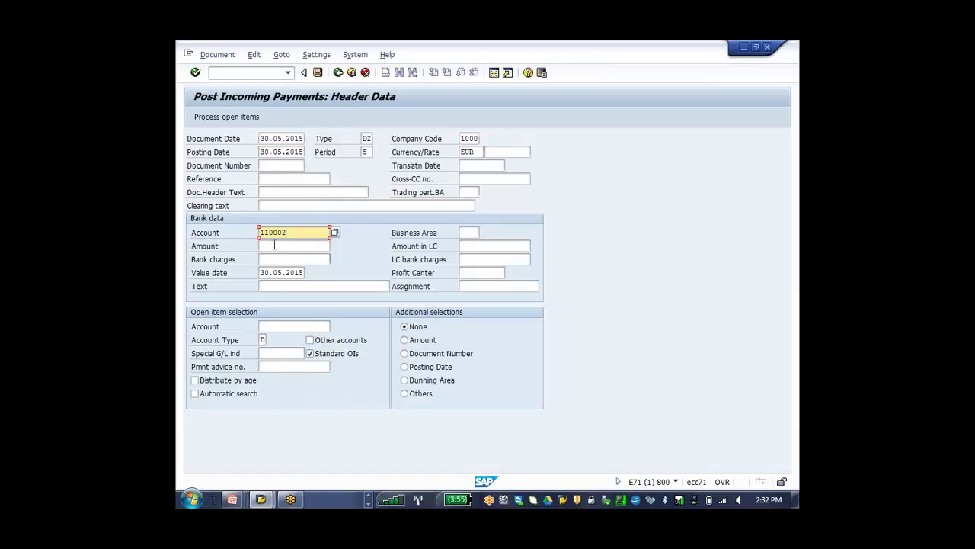
drag(261, 272, 310, 272)
key(Delete)
Enter customer account 1000 and amount 999, then process the open items.
click(315, 326)
text(10)
key(Down)
key(Return)
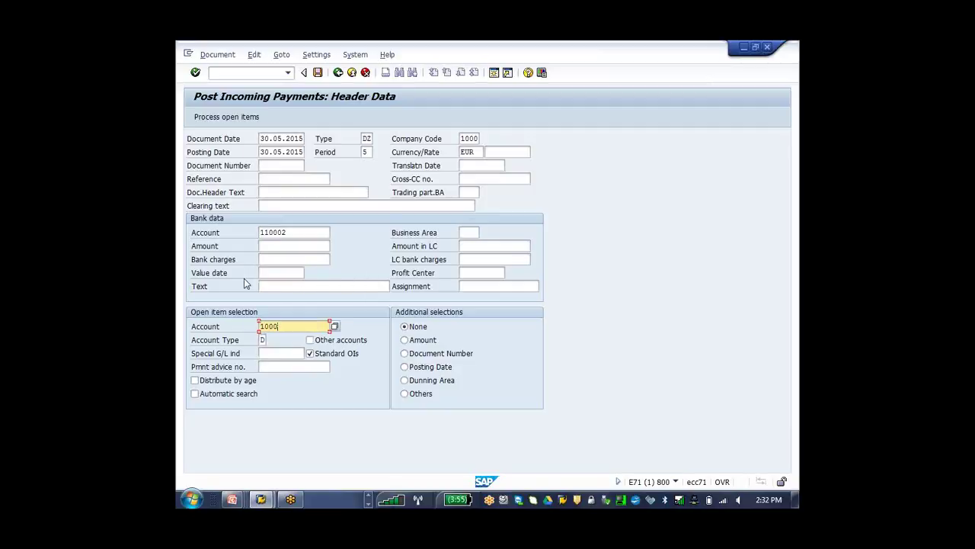
click(266, 246)
text(999)
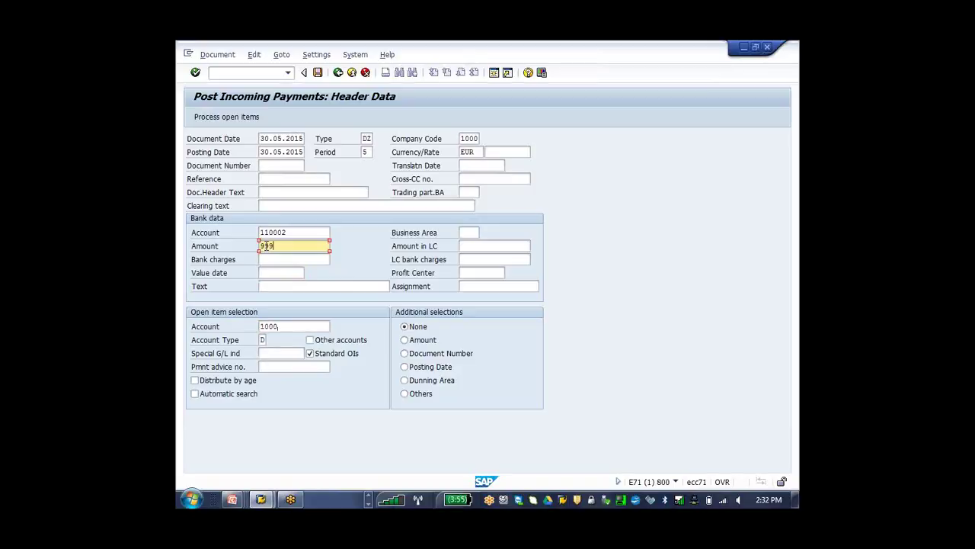
click(222, 121)
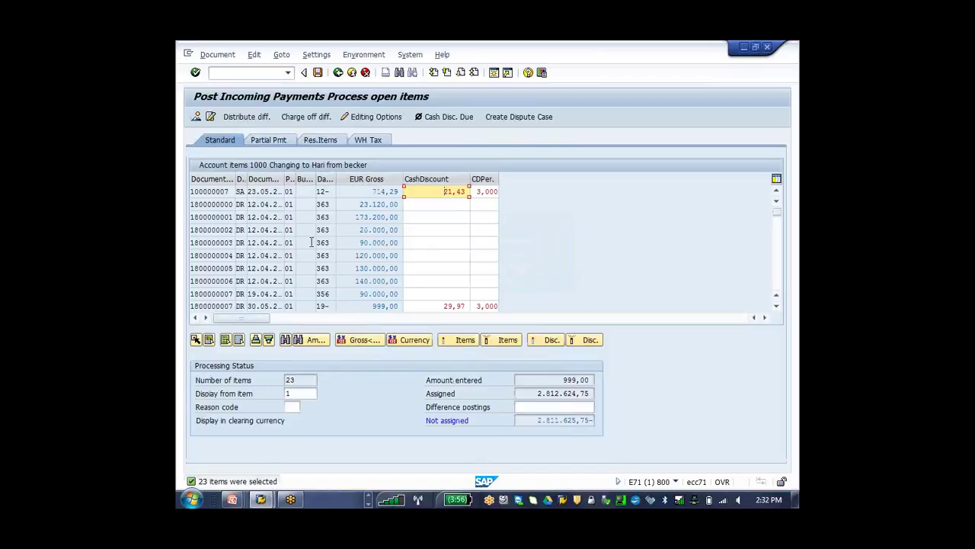
Deactivate all 23 open items so the assigned total drops to zero.
double_click(574, 382)
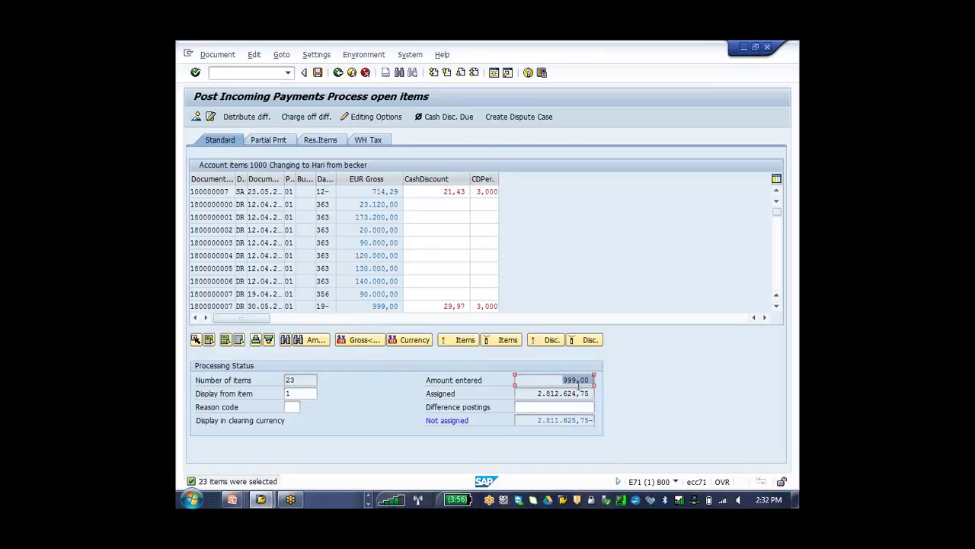
double_click(531, 392)
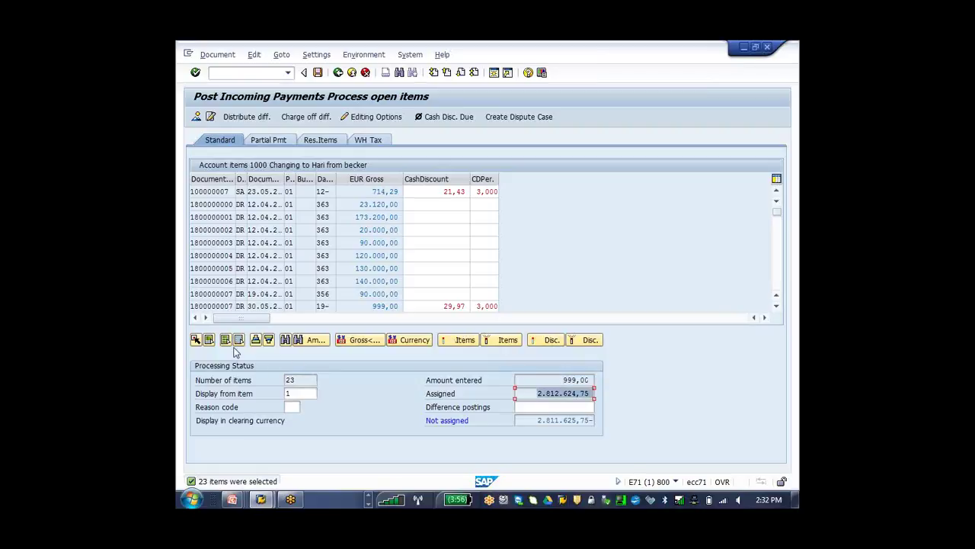
key(Return)
click(505, 340)
double_click(571, 393)
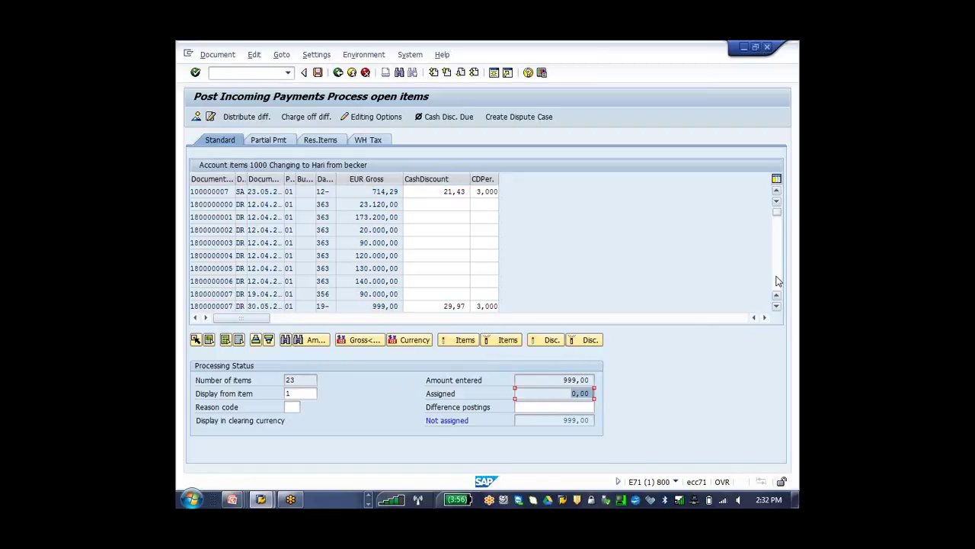
Activate only the 999,00 invoice row after checking its document date.
click(220, 306)
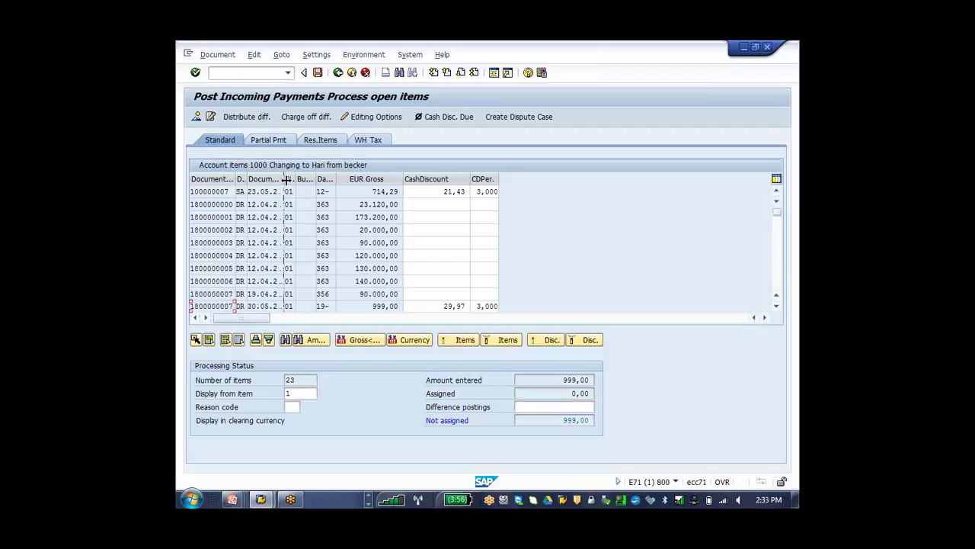
double_click(283, 178)
drag(249, 306, 293, 306)
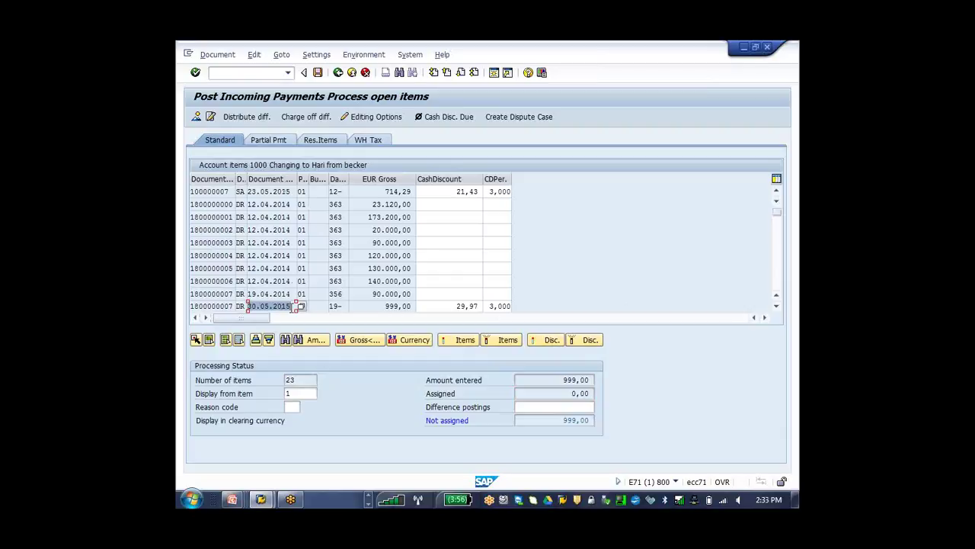
click(216, 306)
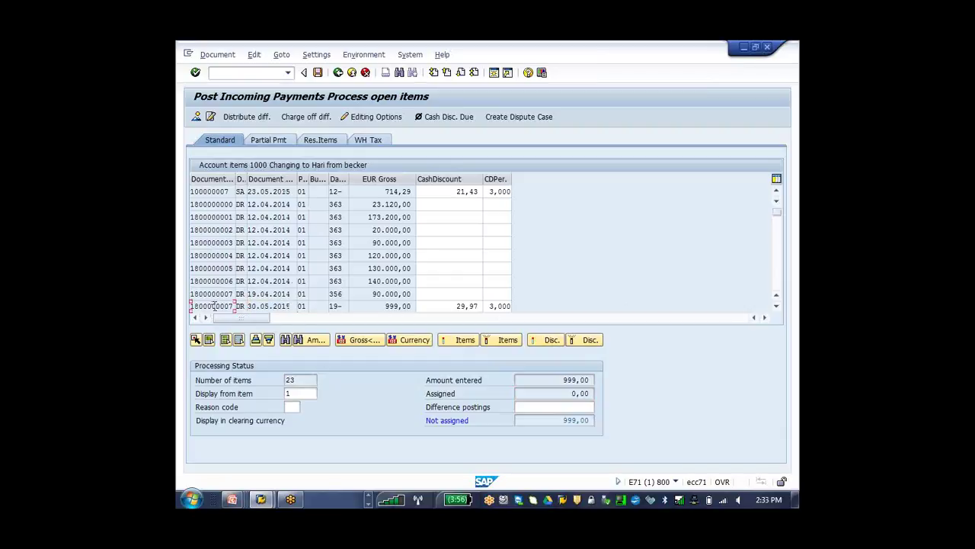
click(462, 339)
Remove the invoice's 29,97 cash discount so 0,00 remains unassigned.
drag(453, 304, 489, 307)
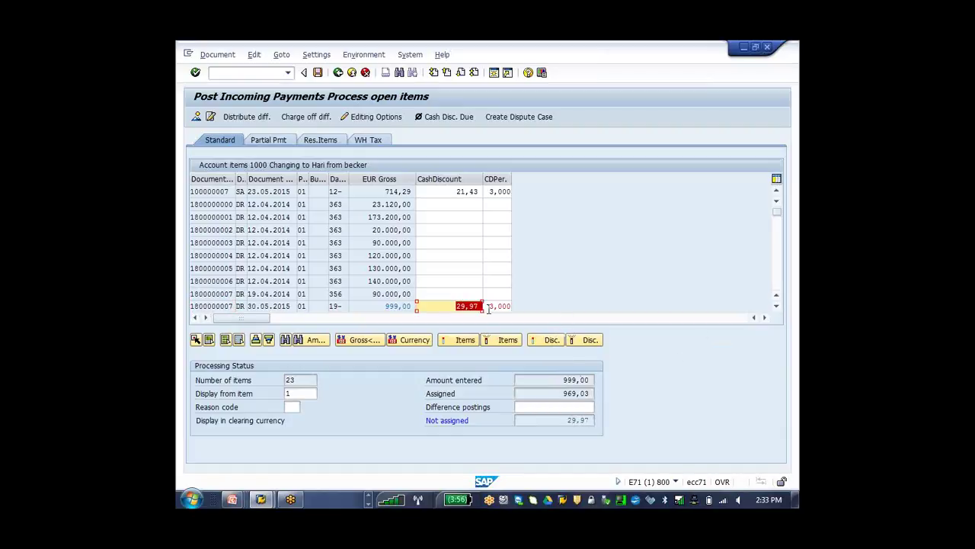
key(Delete)
key(Return)
drag(563, 380, 606, 410)
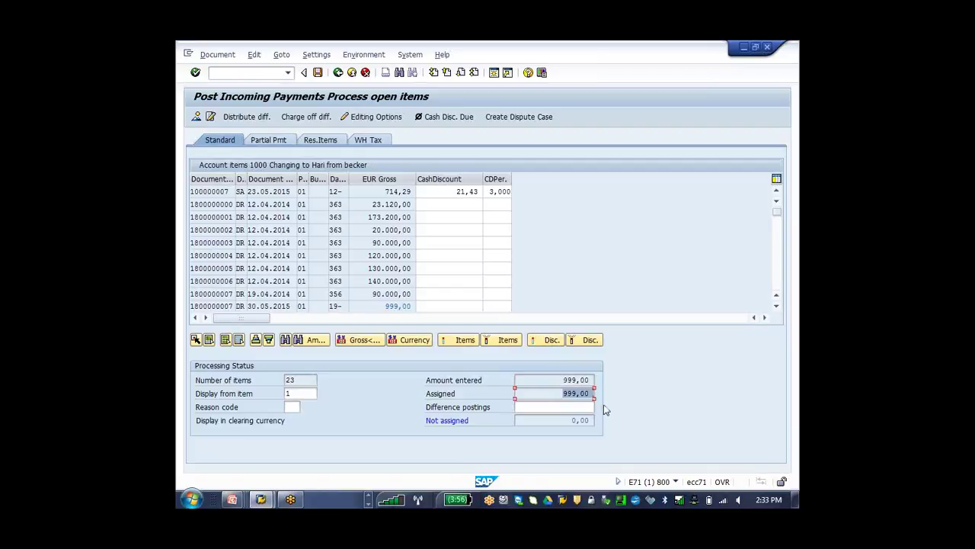
click(776, 306)
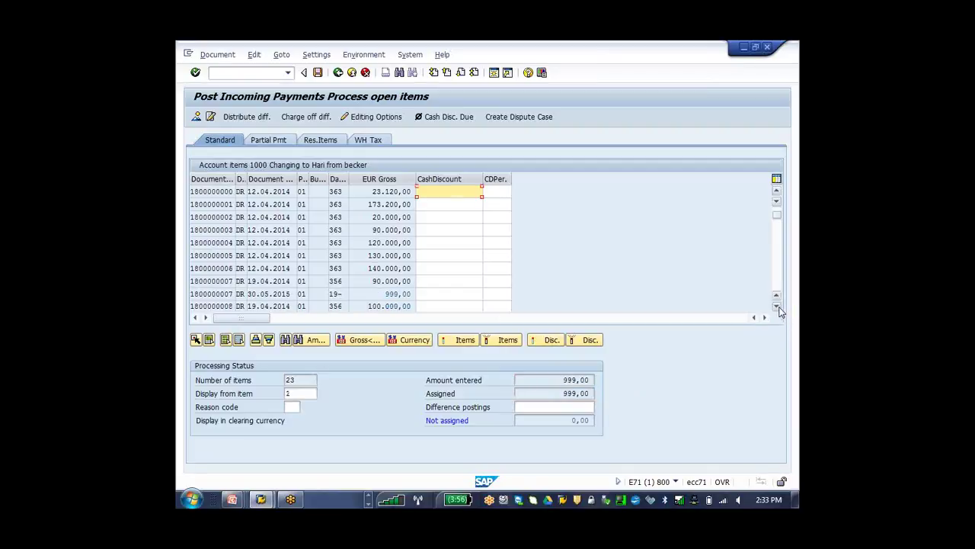
click(318, 72)
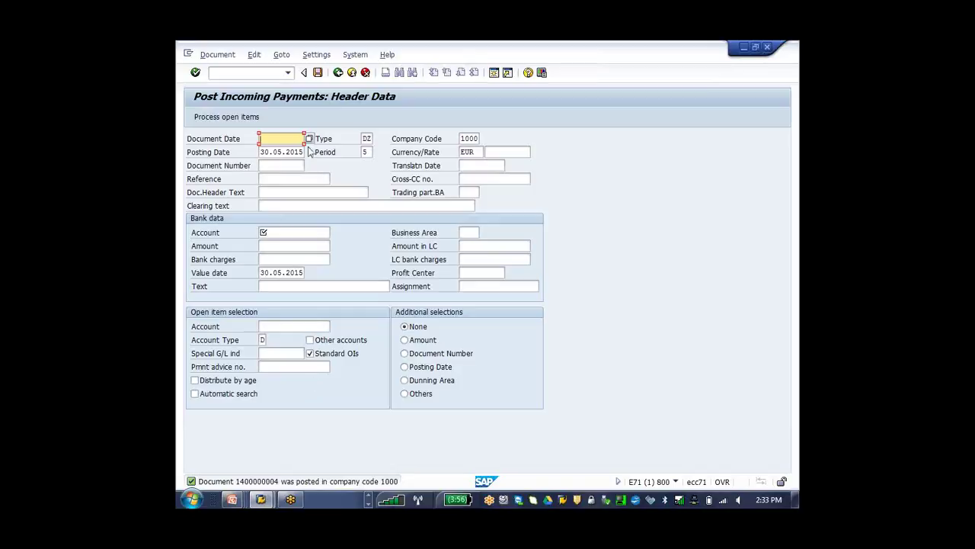
click(247, 74)
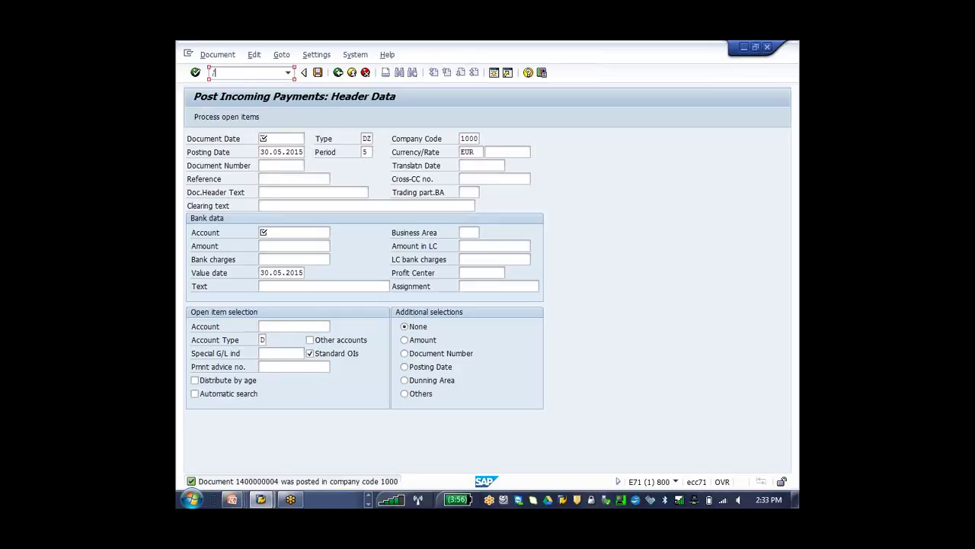
text(/n)
key(Return)
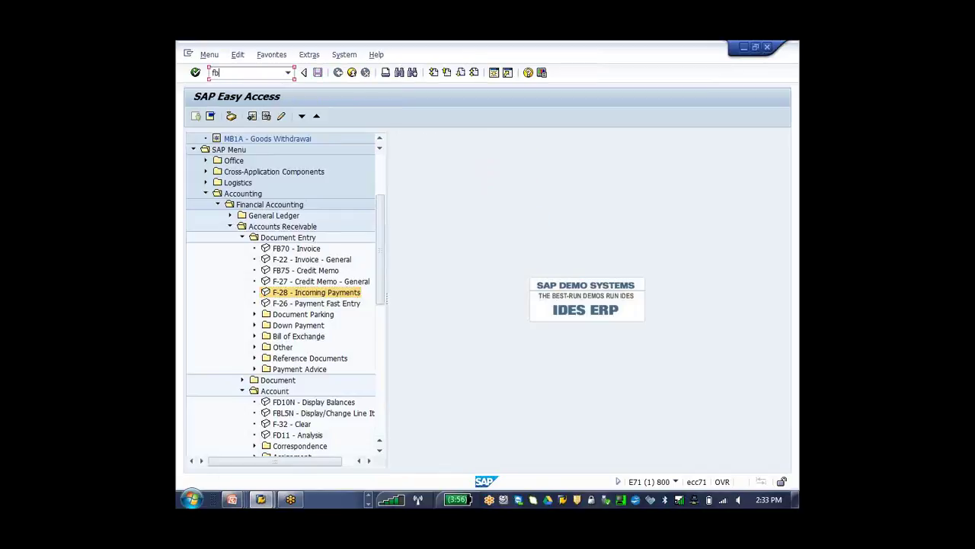
text(fb03)
key(Return)
key(Return)
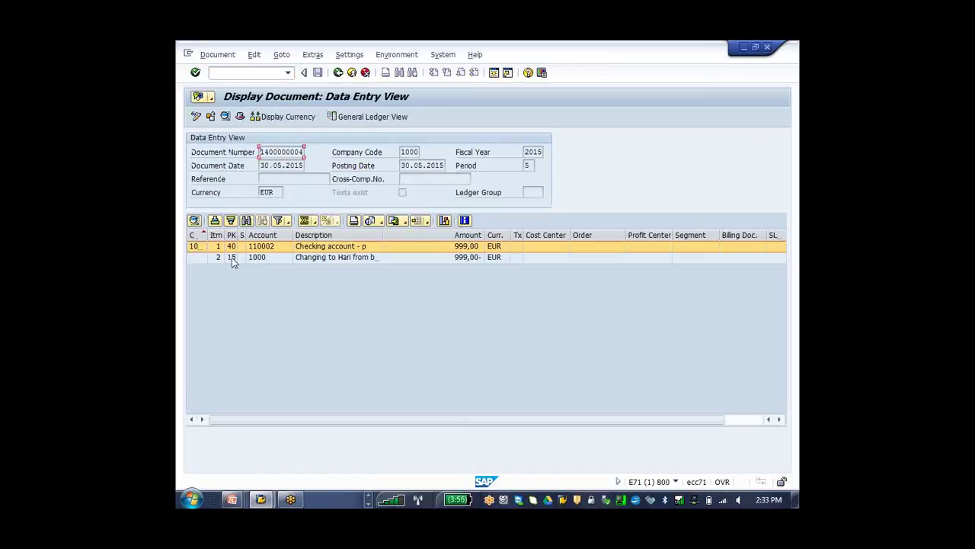
Confirm the customer 1000 line uses posting key 15, Incoming payment, then leave the display.
click(233, 262)
drag(238, 235, 268, 236)
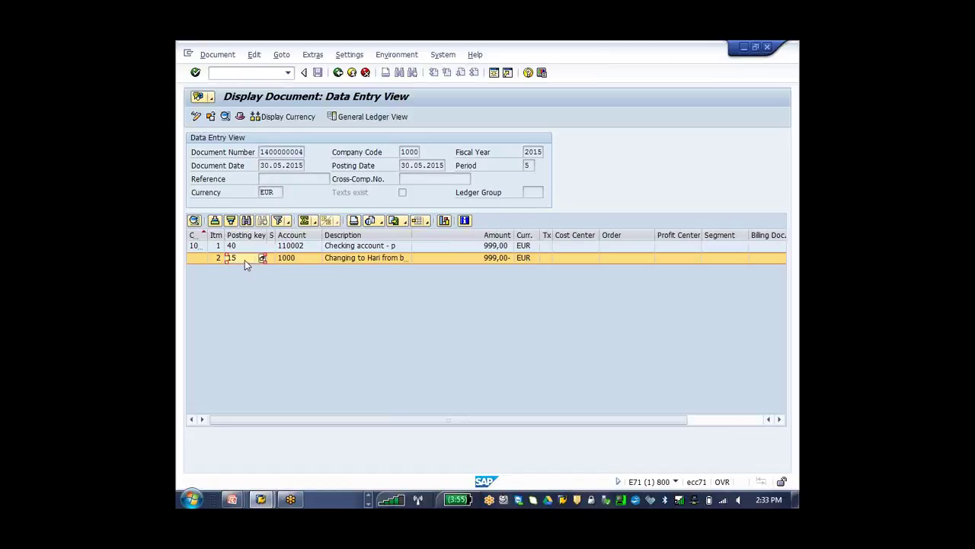
key(F4)
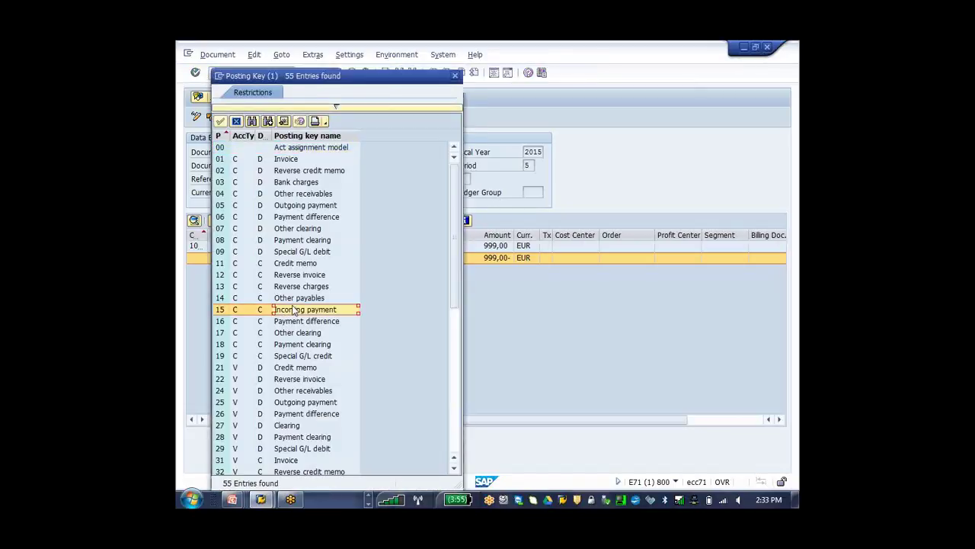
click(455, 75)
click(343, 247)
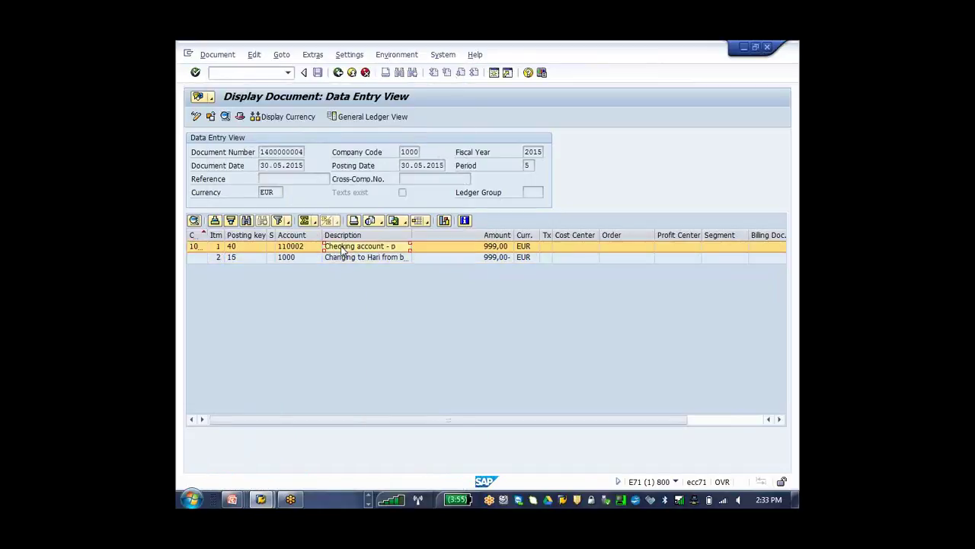
click(338, 73)
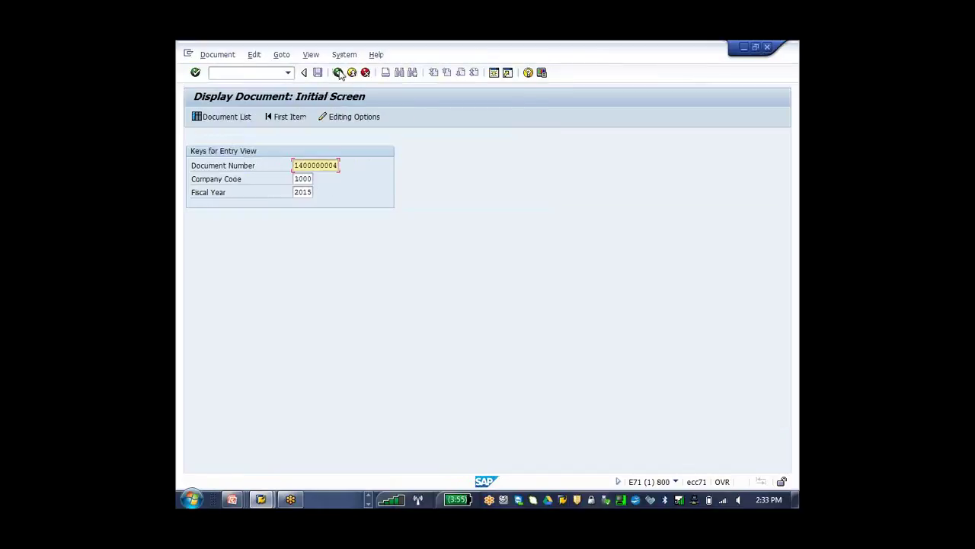
Run FBL5N listing all items for customer 1000.
click(338, 72)
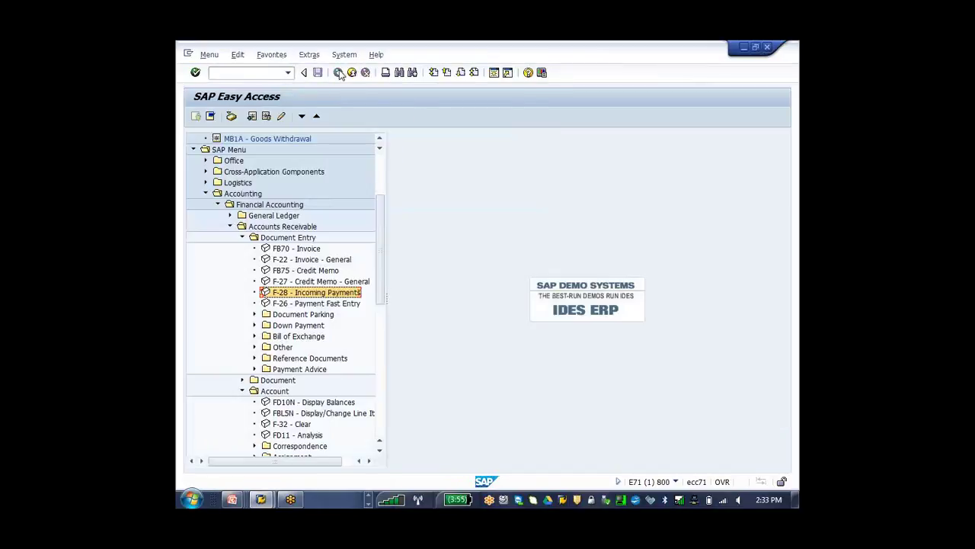
double_click(320, 413)
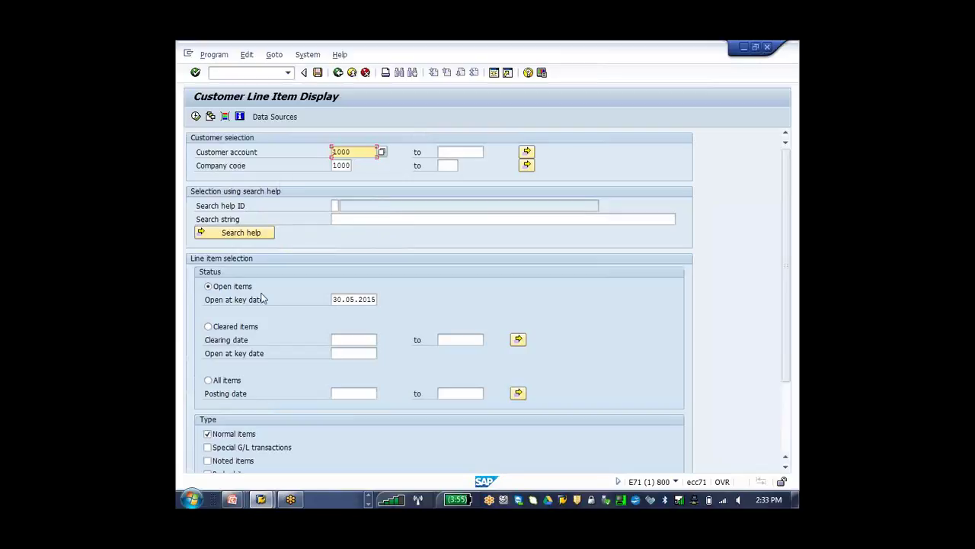
click(209, 327)
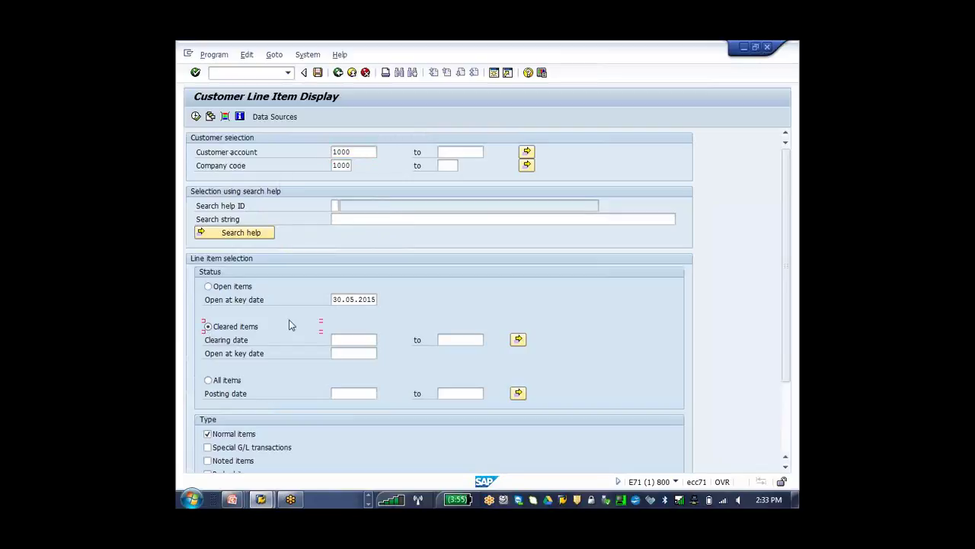
click(208, 380)
click(355, 393)
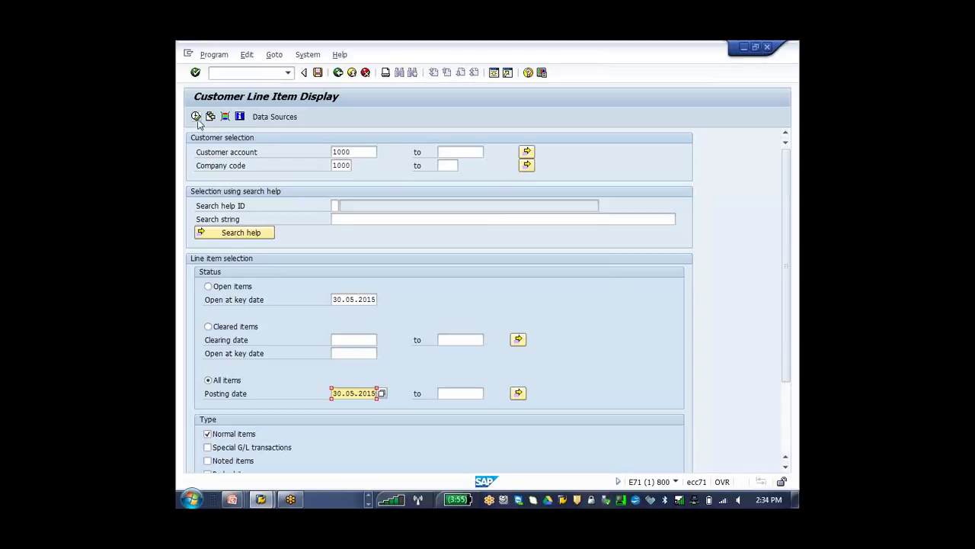
click(196, 116)
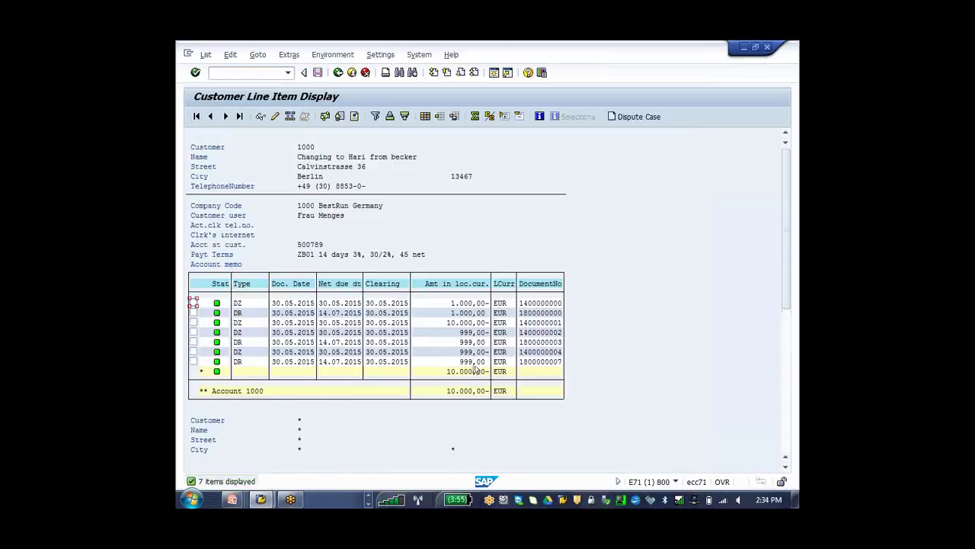
click(526, 362)
click(193, 361)
click(260, 117)
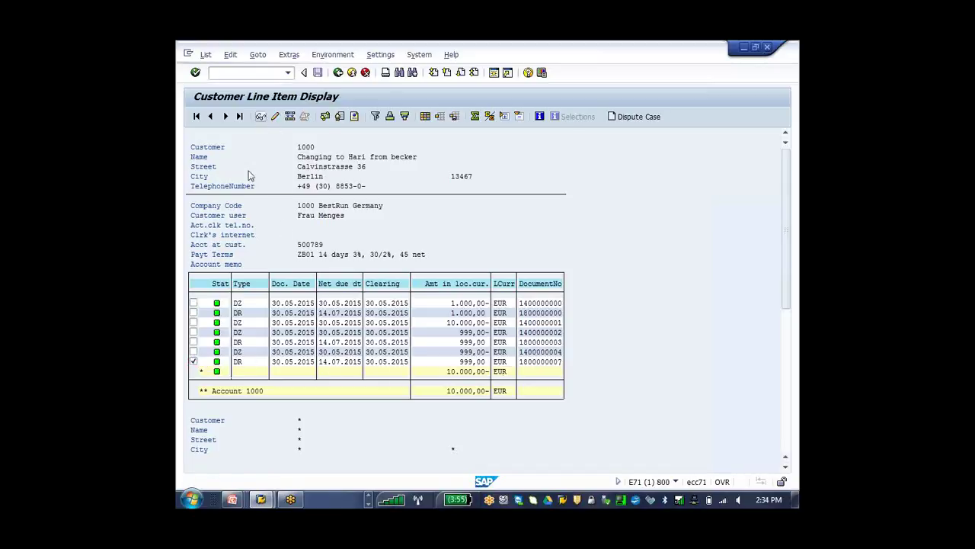
drag(306, 380, 385, 392)
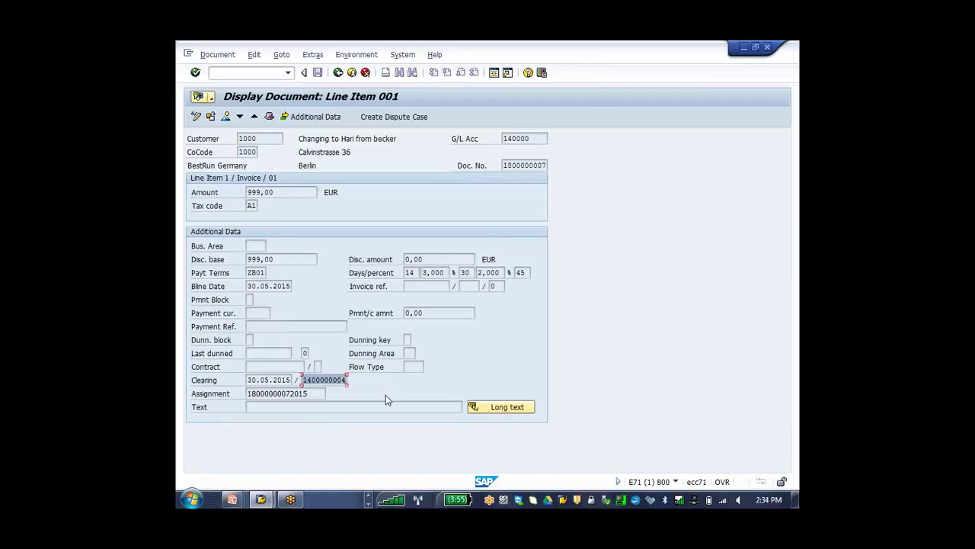
key(Right)
double_click(324, 379)
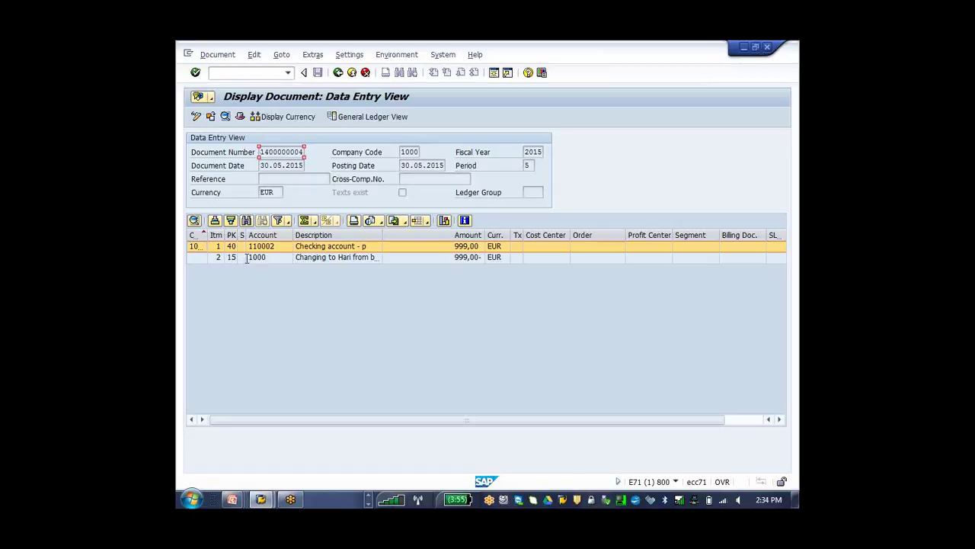
click(337, 73)
click(338, 72)
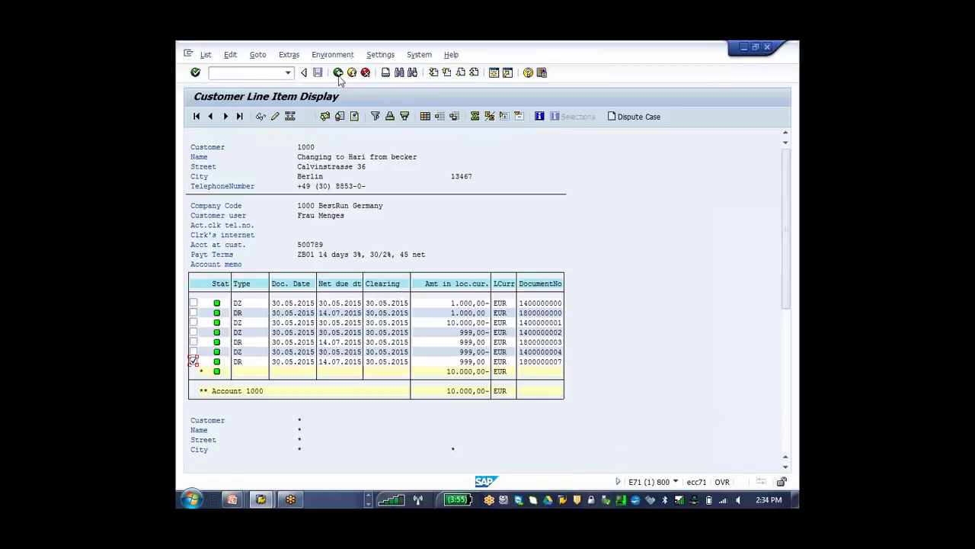
click(337, 72)
Return to SAP Easy Access and collapse the Financial Accounting branch.
click(337, 72)
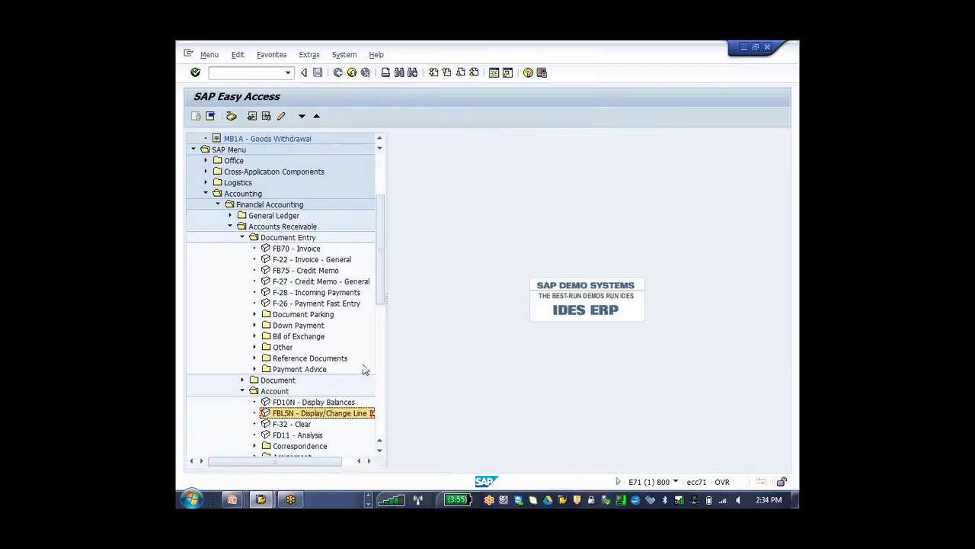
scroll(363, 370, down, 3)
click(324, 218)
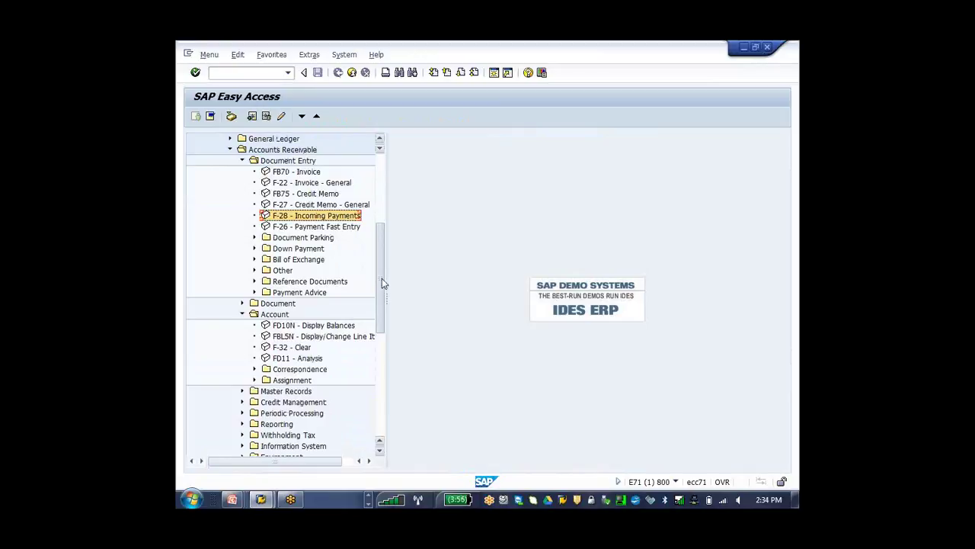
drag(382, 278, 403, 188)
click(217, 314)
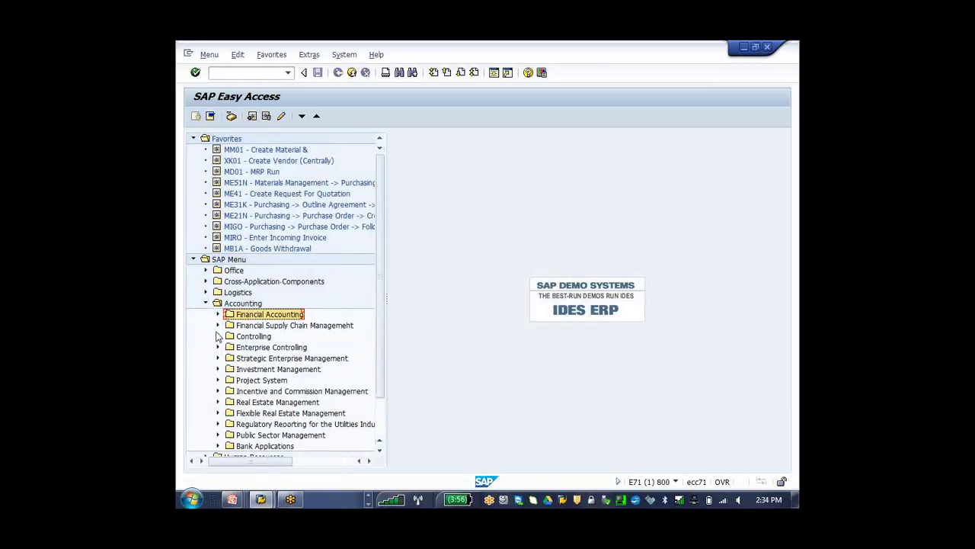
Expand Financial Supply Chain Management > Cash and Liquidity Management > Cash Management > Incomings > Lockbox.
click(218, 324)
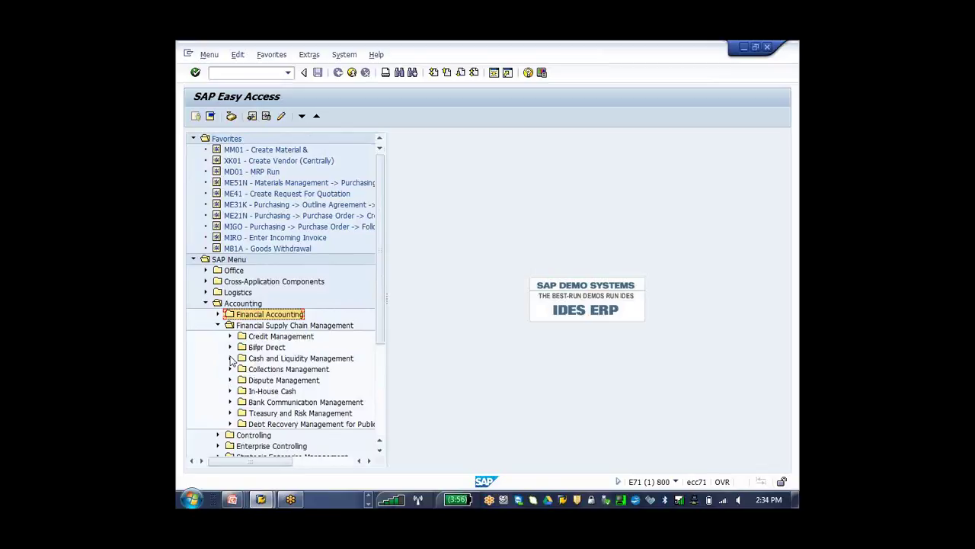
click(230, 358)
click(242, 369)
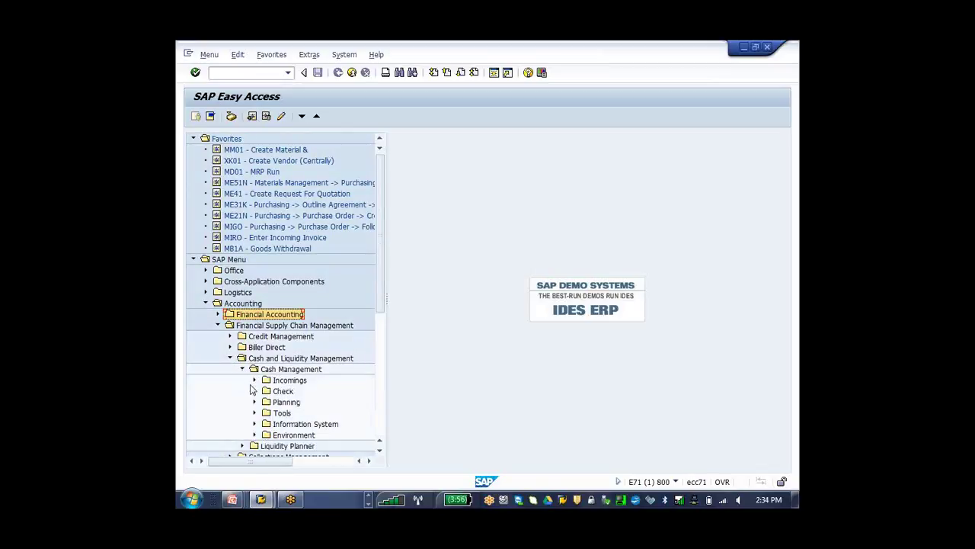
click(255, 380)
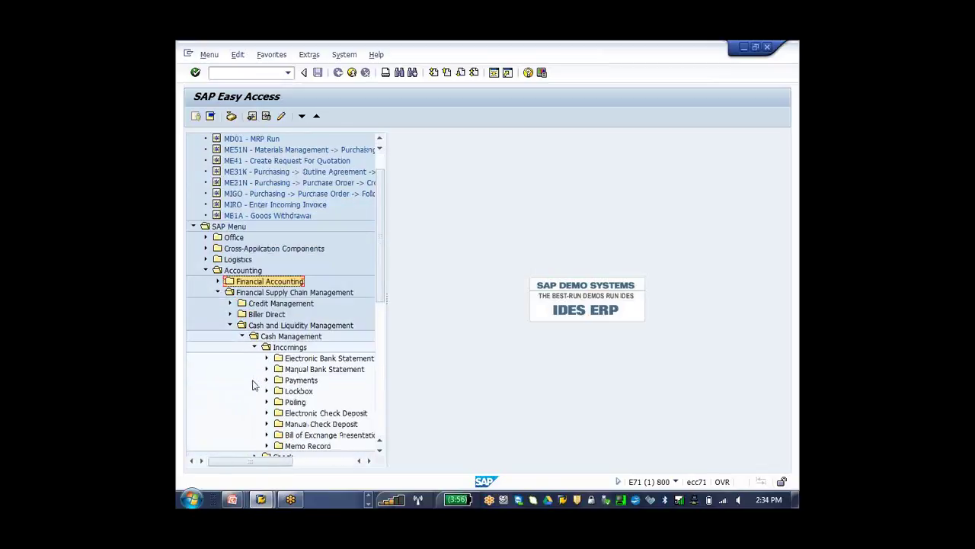
drag(380, 289, 380, 332)
click(267, 292)
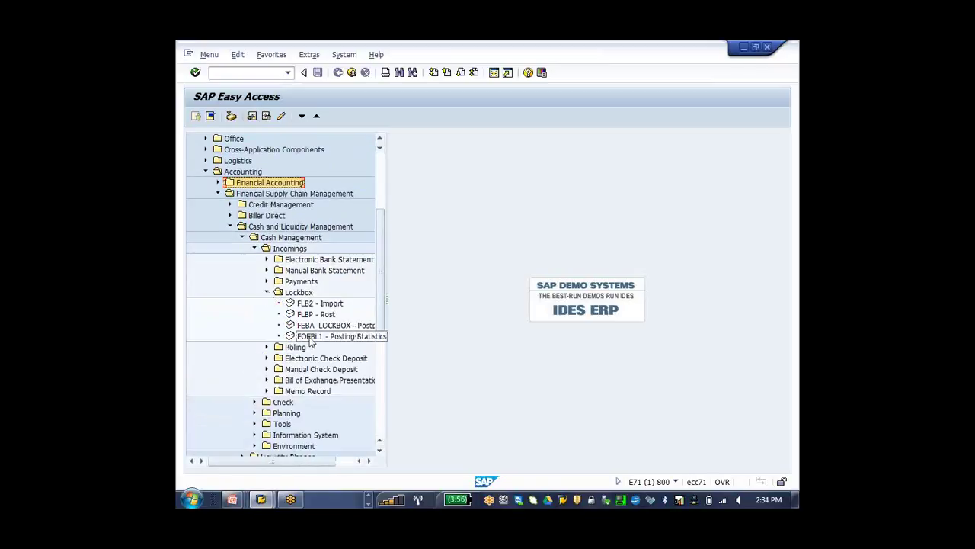
click(315, 316)
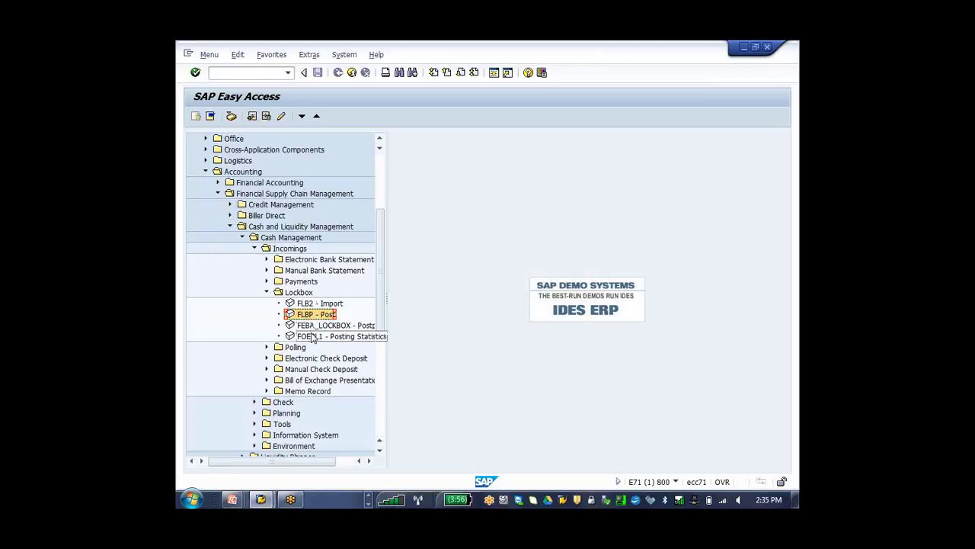
Open FEBA_LOCKBOX, run the selection unrestricted, and show check 00001 for USD 1800.00.
click(312, 326)
double_click(312, 326)
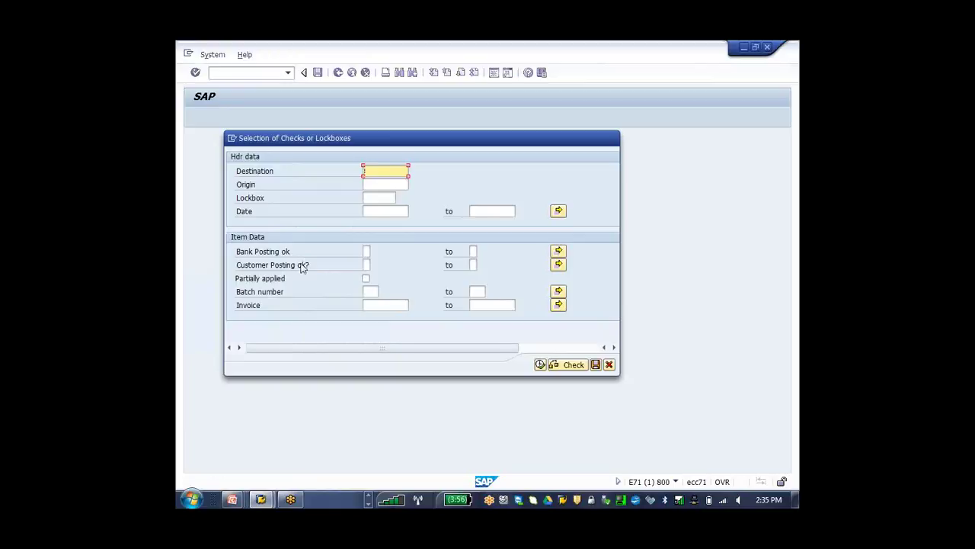
click(539, 365)
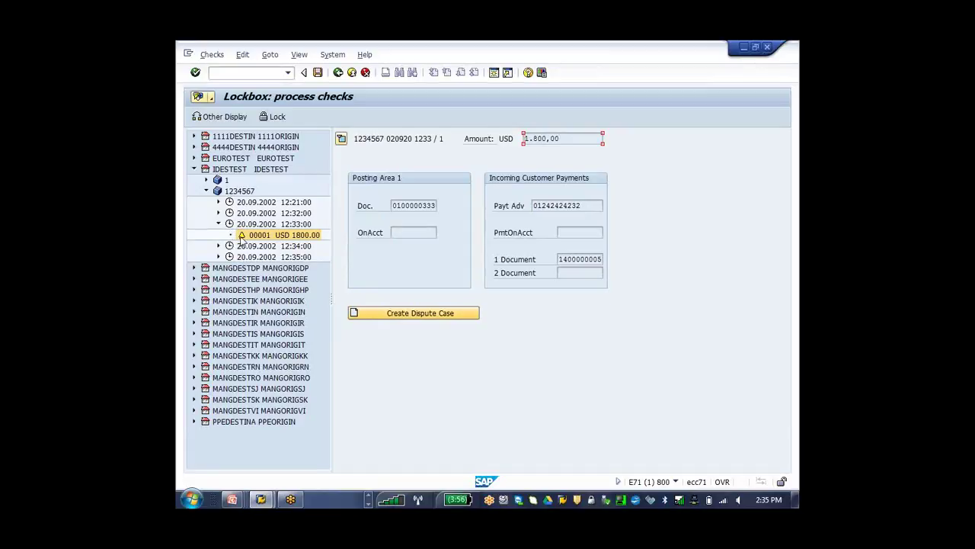
click(244, 239)
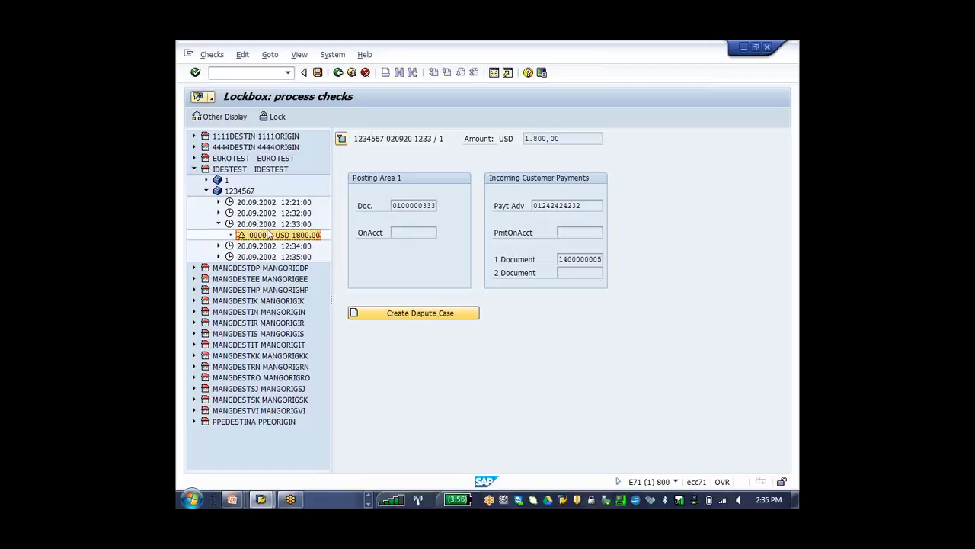
Create the two 100,00 USD high-priority dispute cases for check 00001 and save.
click(373, 313)
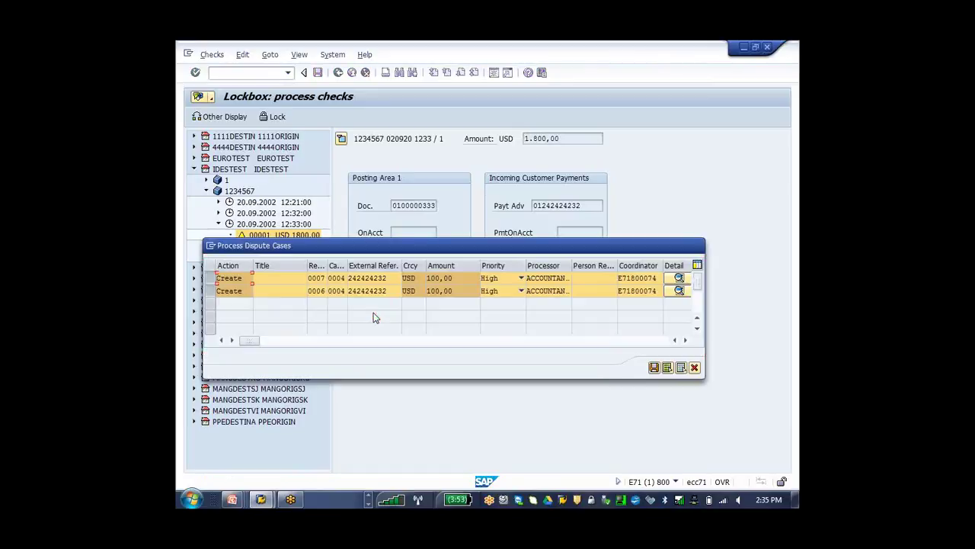
click(653, 368)
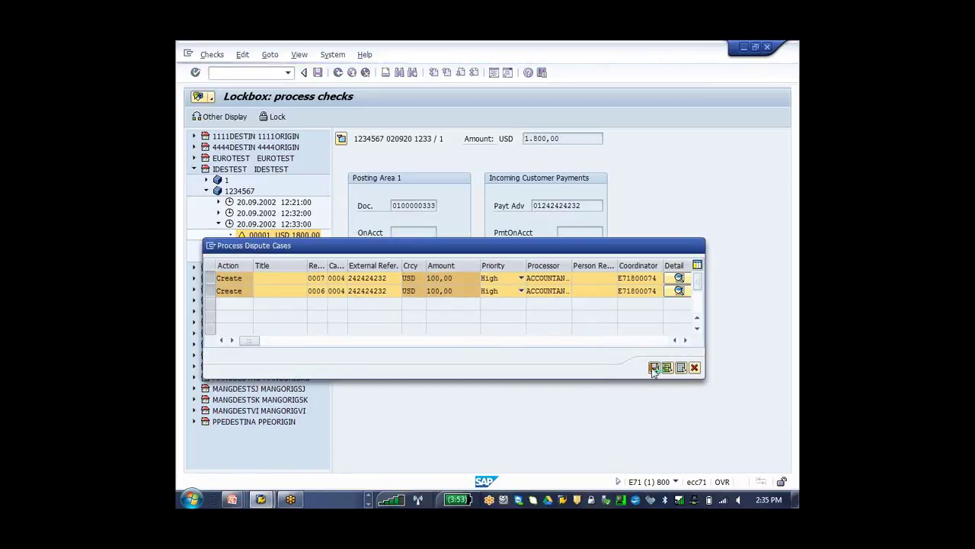